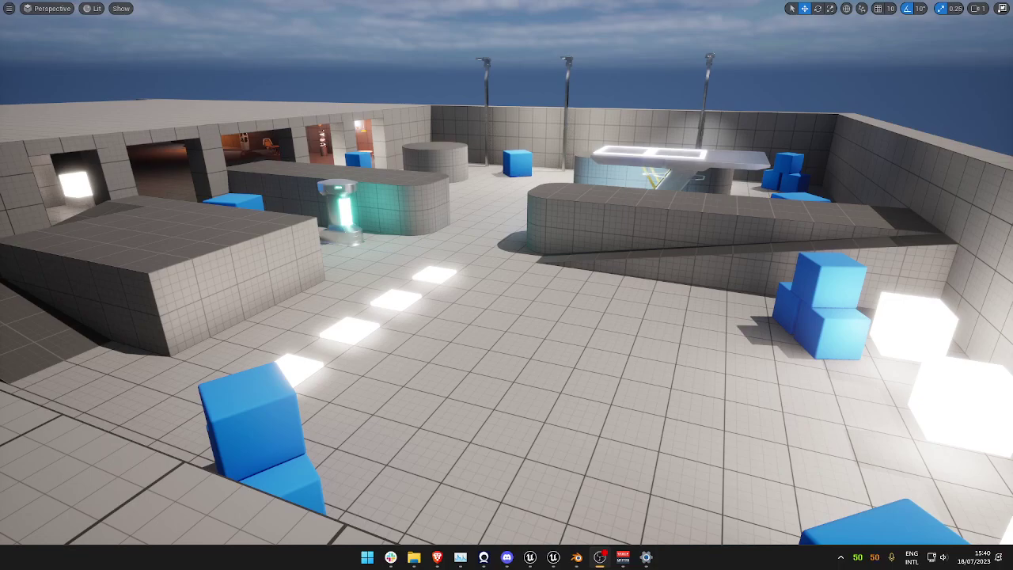
Step: Go to the orange-lit table with two chairs inside the building and show the light icons by leaving Game View
right_click_drag(507, 285, 273, 221)
key("w")
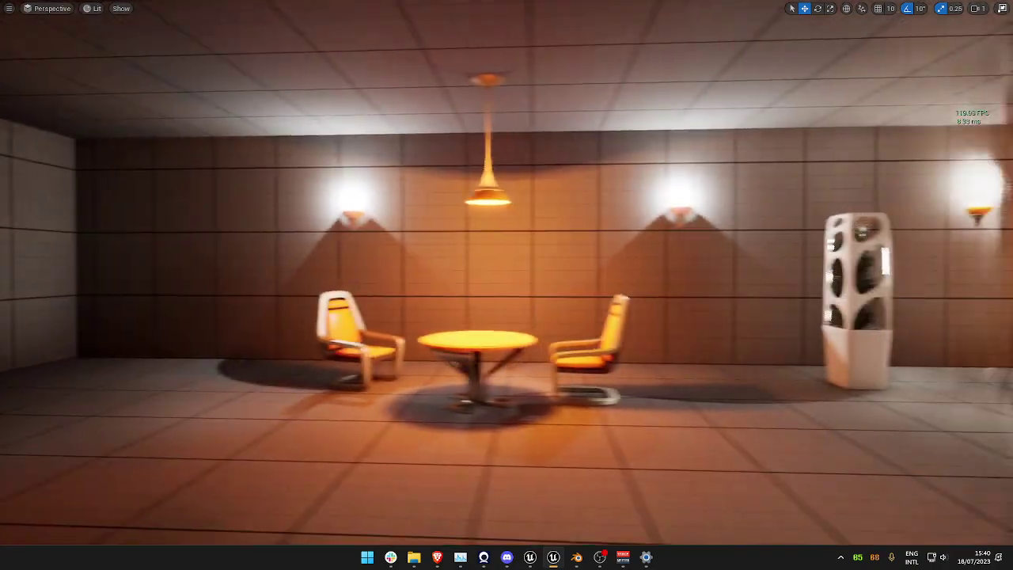
key("g")
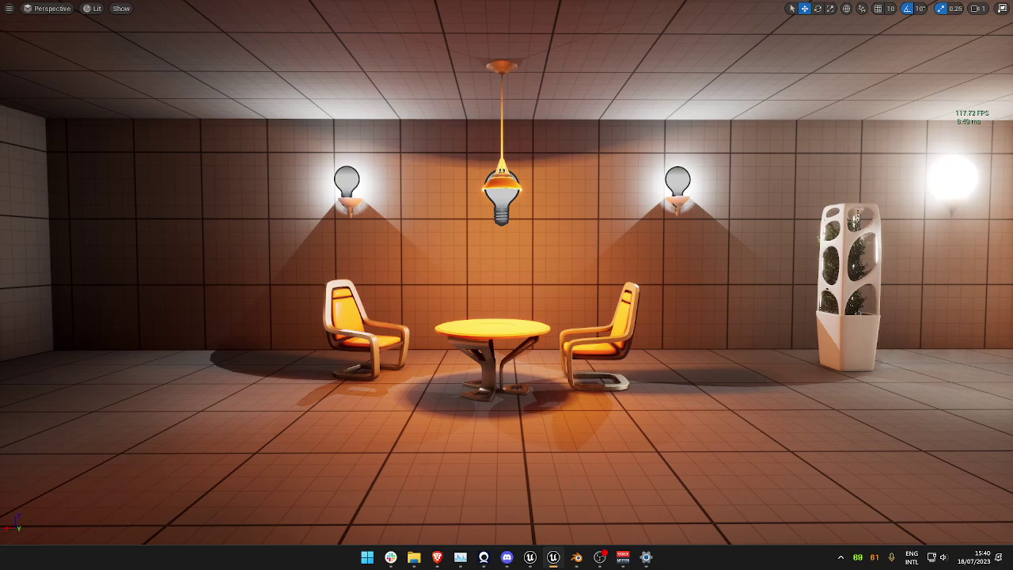
key("g")
key("g")
Step: Try a lowered duplicate of the left wall lamp's point light farther along the back wall, and delete the copy
left_click(347, 181)
key("a")
left_click_drag(406, 187, 217, 187, "alt")
left_click_drag(251, 154, 250, 193)
key("g")
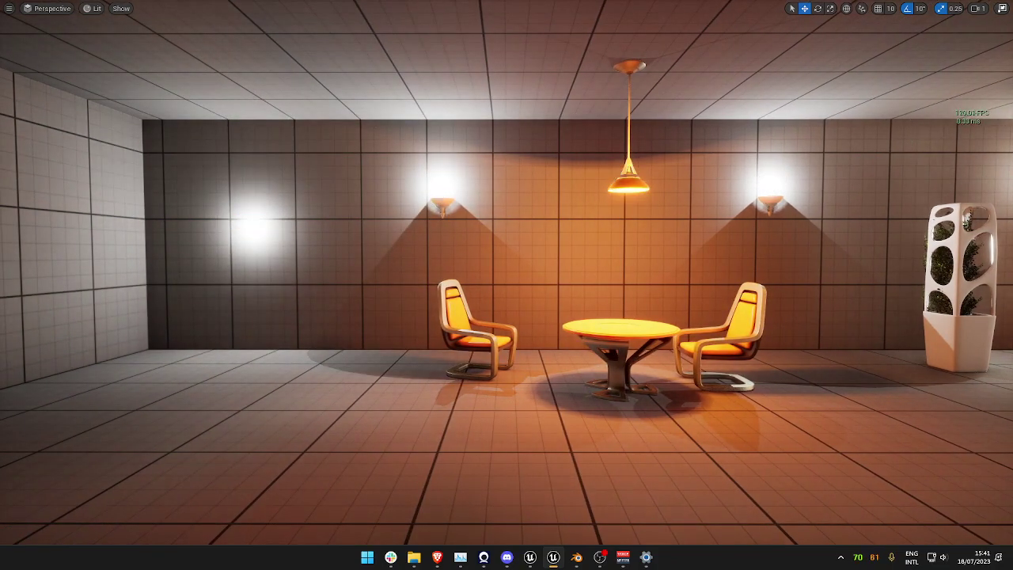
key("g")
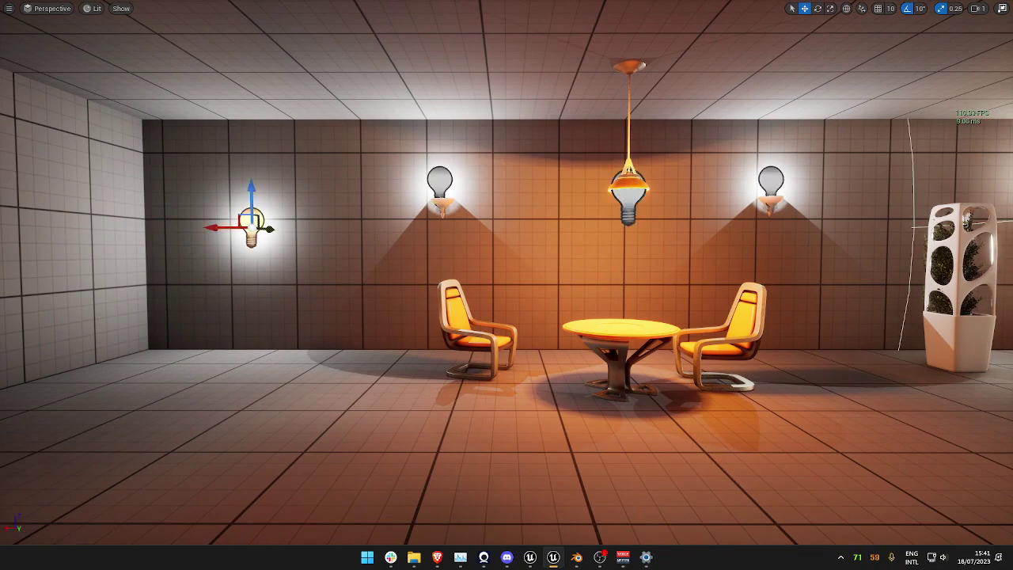
key("Delete")
Step: Exit the immersive viewport at the orange-lit table and enlarge the level viewport by shrinking the Content Browser area
key("d")
mouse_move(506, 284)
right_mouse_down()
mouse_move(524, 285)
mouse_move(495, 297)
mouse_move(505, 287)
mouse_move(495, 286)
right_mouse_up()
key("w")
key("w")
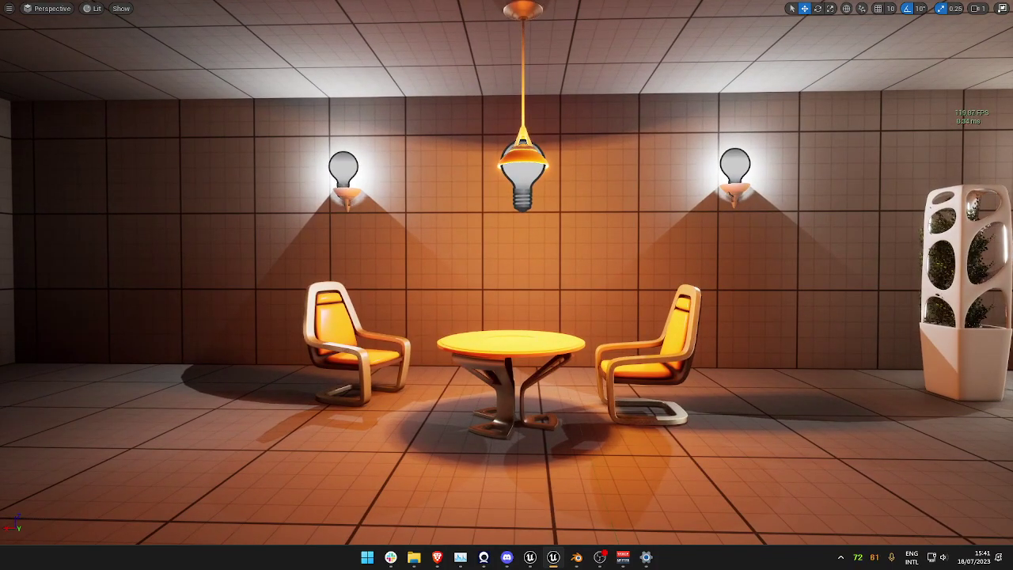
right_click_drag(507, 285, 514, 288)
key("s")
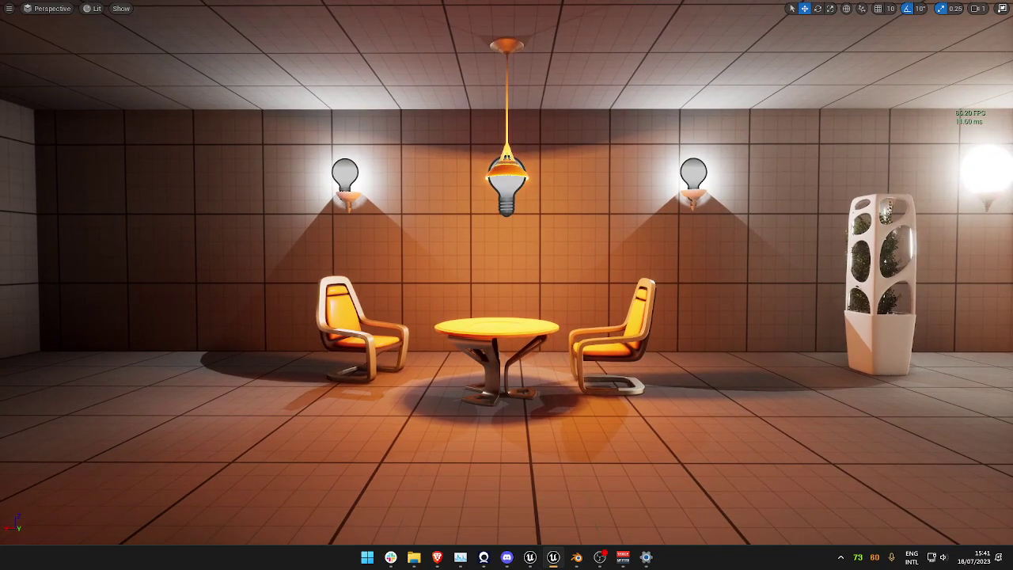
key("Down")
key("F11")
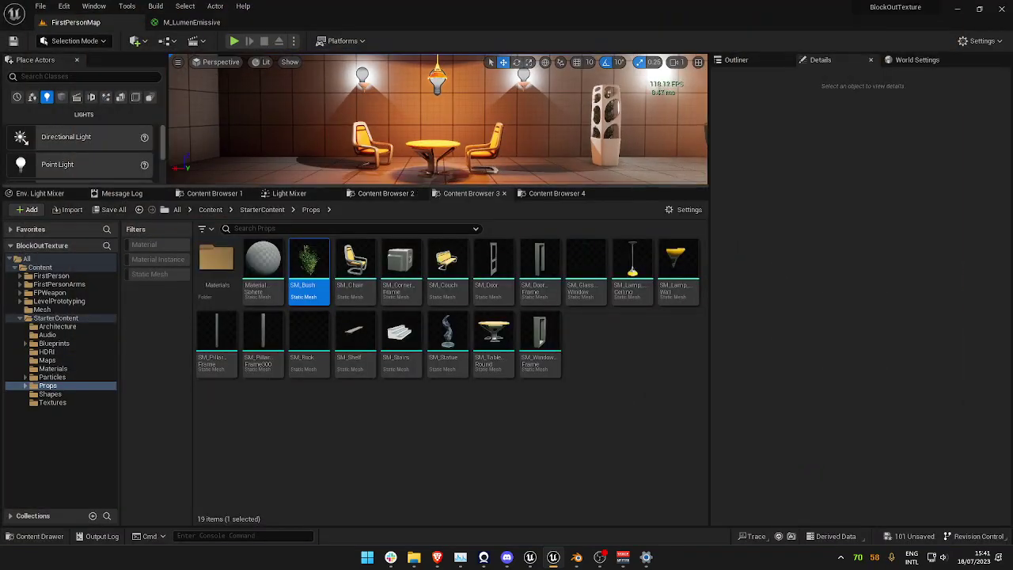
left_click_drag(437, 187, 438, 383)
Step: Switch the viewport to the Light Complexity optimization view mode
left_click(261, 62)
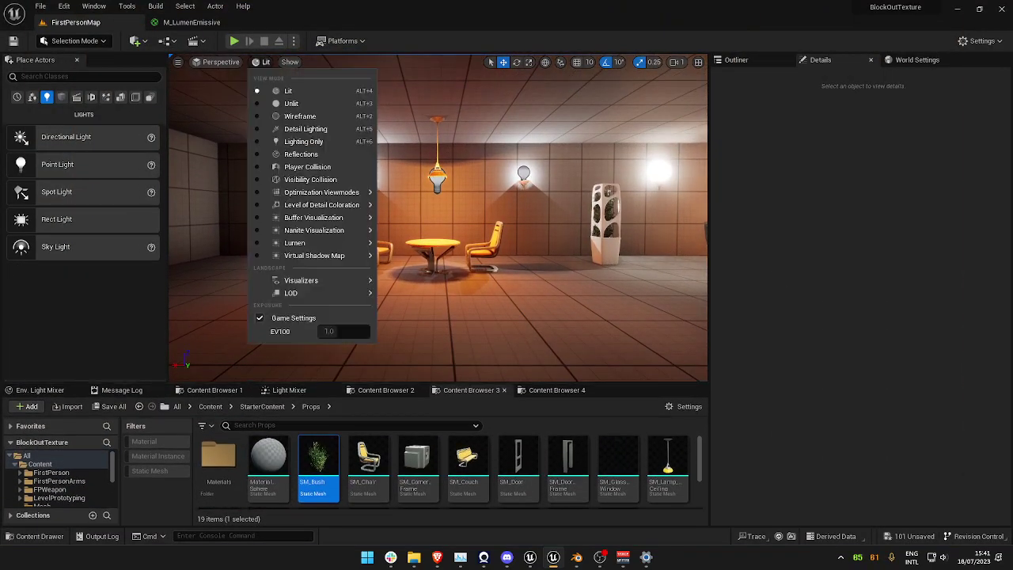
mouse_move(316, 193)
left_click(434, 207)
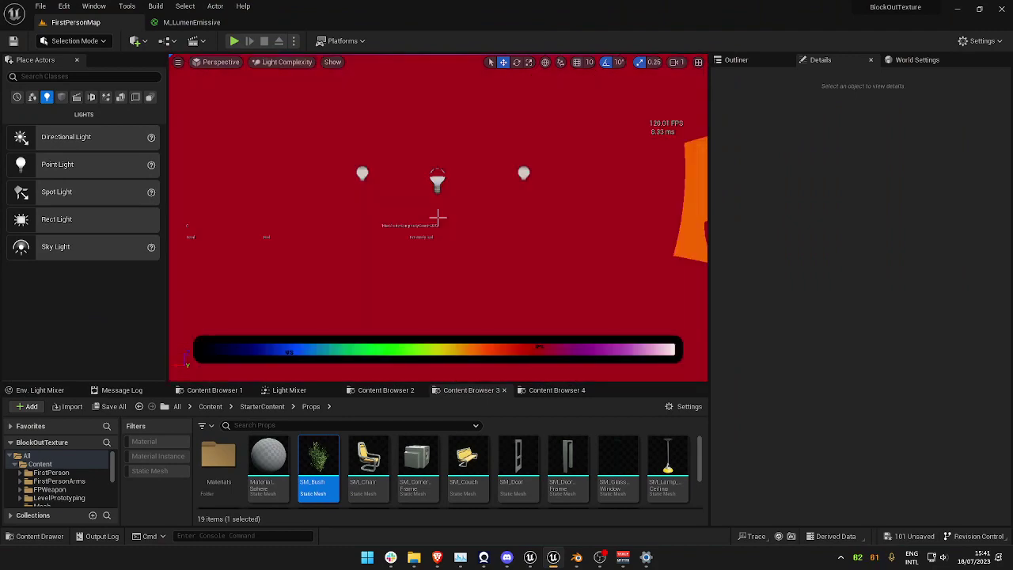
Step: Add copies of PointLight2 between the two wall lamps behind the first table, and clear the selection
scroll(437, 218, "down", 5)
left_click(386, 187)
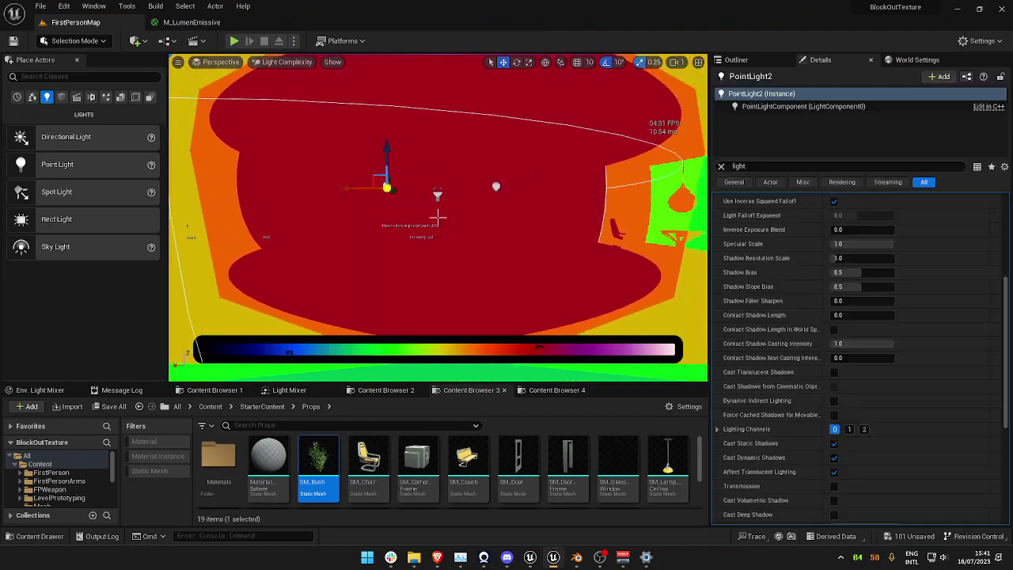
left_click_drag(356, 188, 438, 190, "alt")
key("Escape")
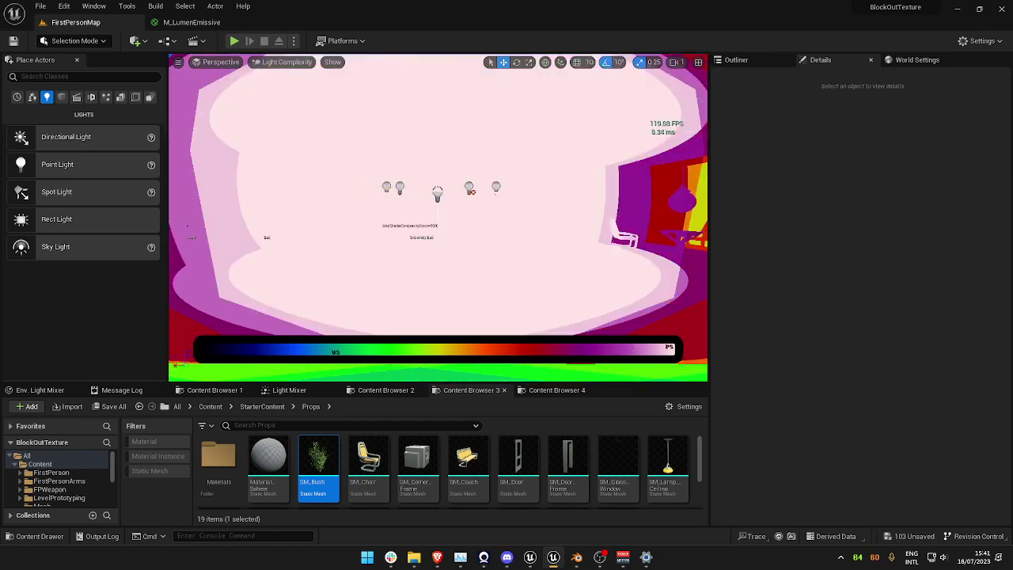
Step: Return to the Lit view mode and examine the emissive lamps around the middle table
left_click(285, 61)
left_click(273, 87)
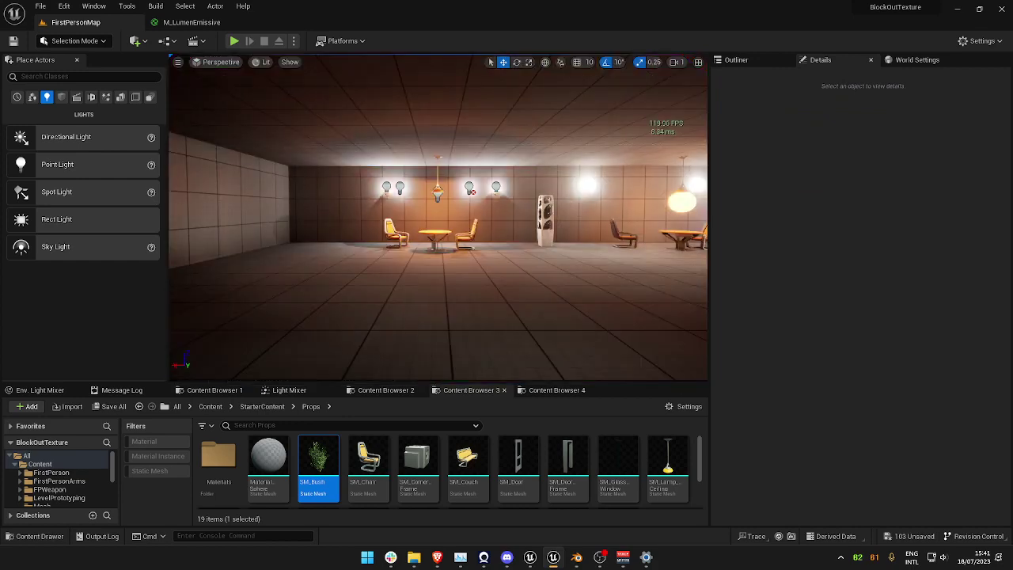
key("w")
key("d")
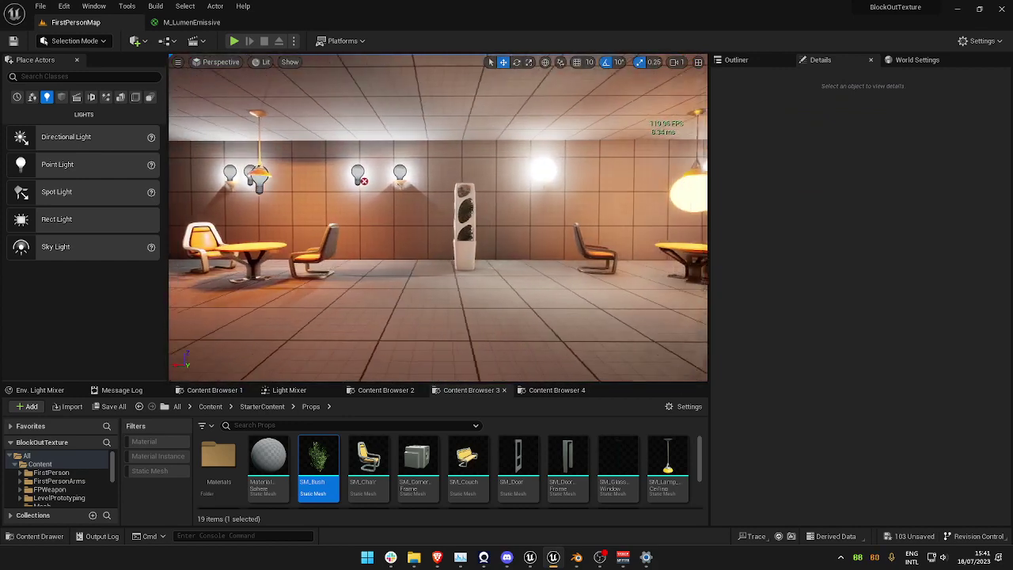
key("a")
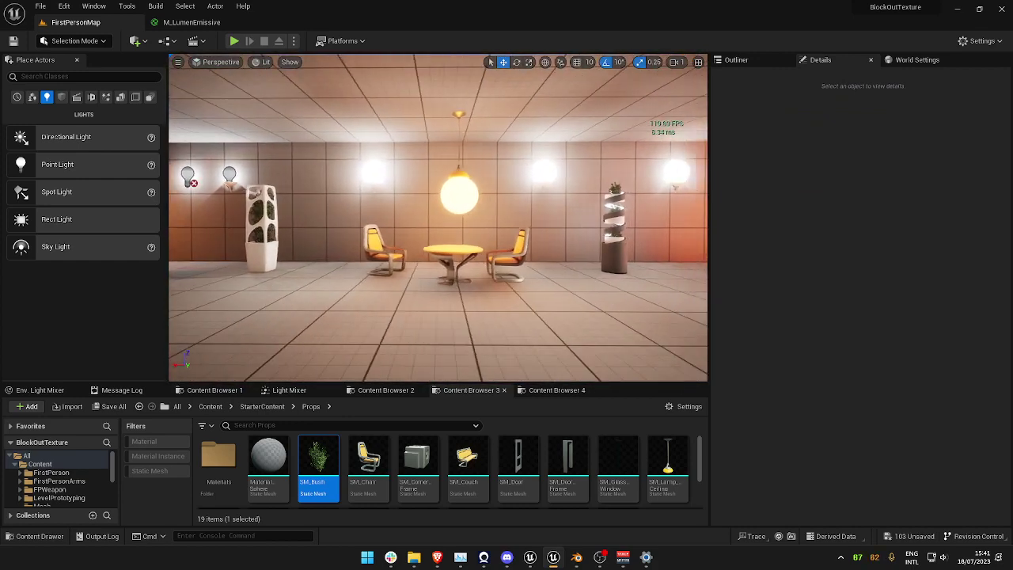
key("w")
key("s")
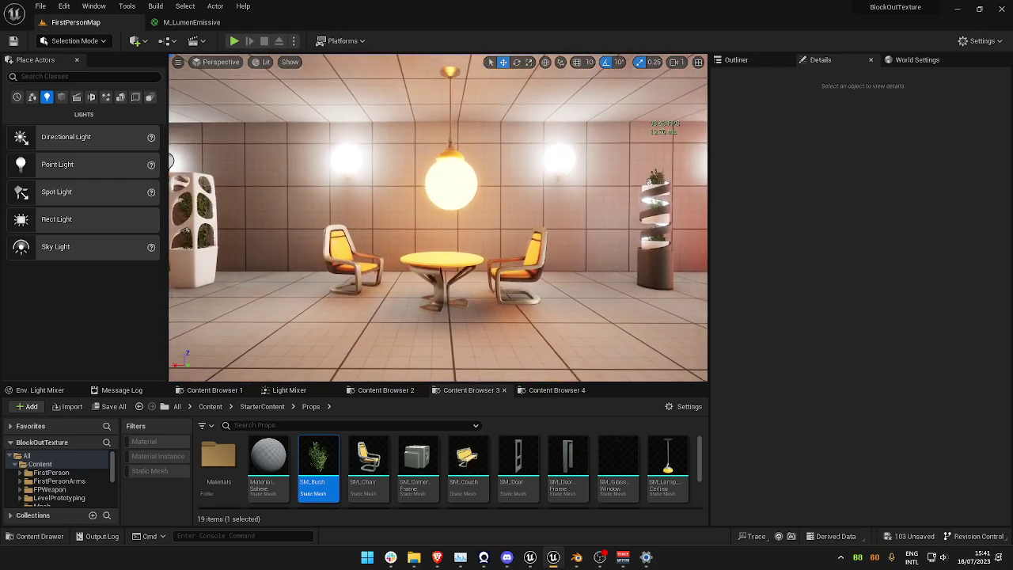
Step: Nudge the glowing sphere under the middle table's ceiling lamp sideways, and deselect it
left_click(453, 188)
left_click_drag(415, 185, 414, 185)
key("ctrl+z")
right_click_drag(442, 188, 449, 192)
left_click(447, 187)
left_click_drag(411, 178, 416, 179)
key("Escape")
Step: Hide the glowing meshes at the middle table with Game View and examine the area in Light Complexity mode
key("g")
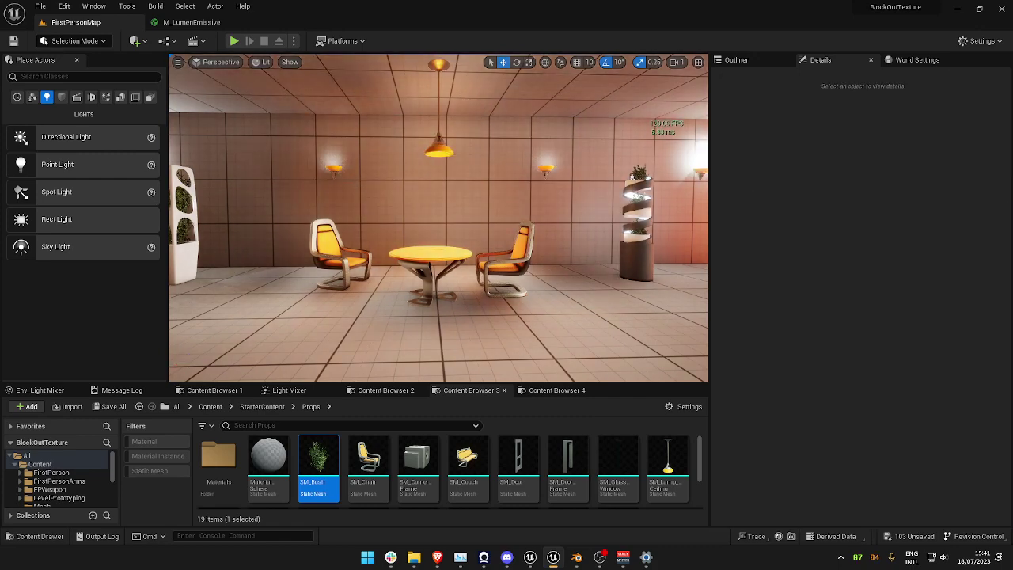
left_click(262, 62)
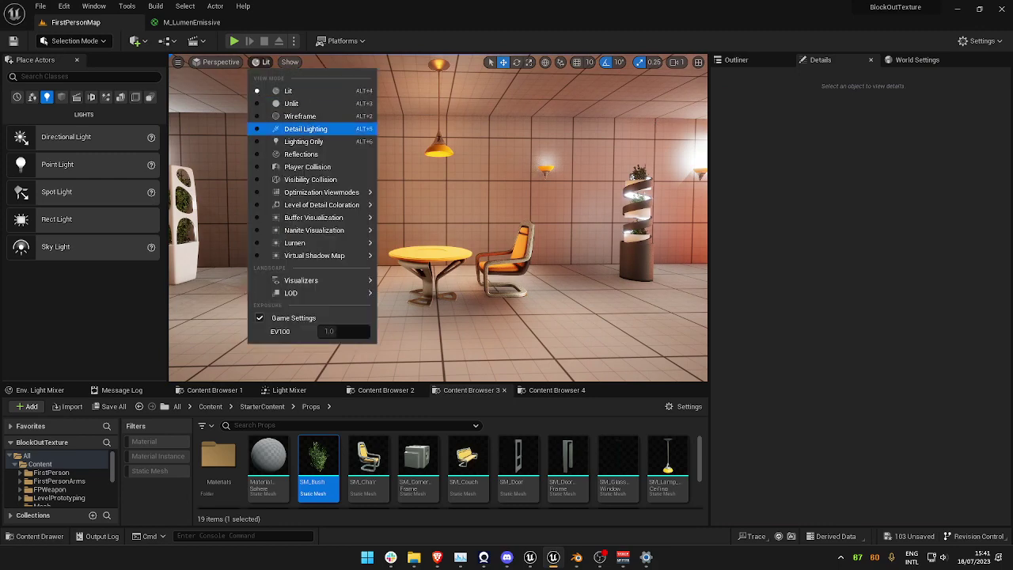
mouse_move(317, 195)
left_click(438, 207)
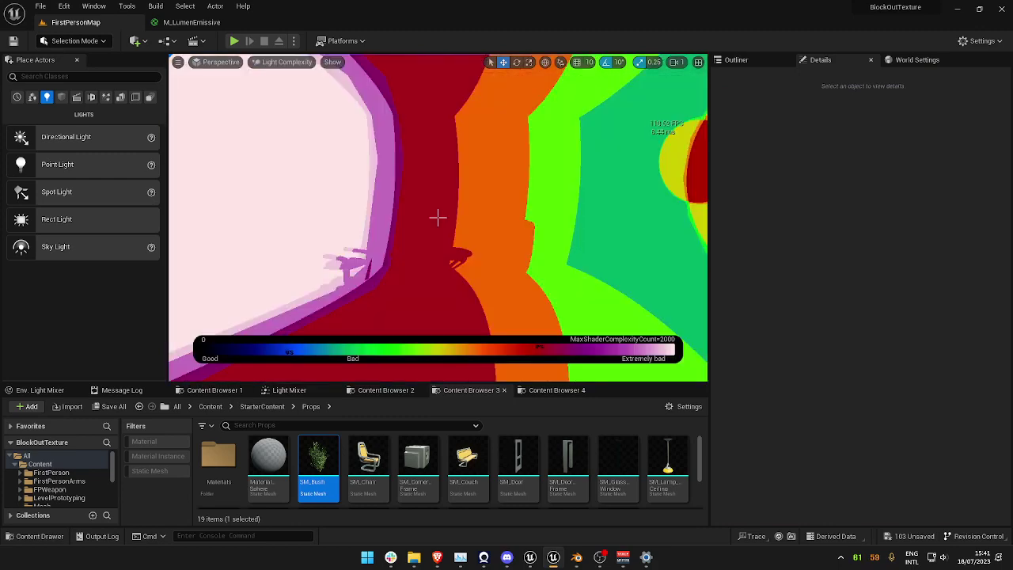
key("s")
right_click_drag(437, 217, 437, 217)
key("g")
Step: Undo the recent light edits step by step until the point lights around the first table are removed
left_click(437, 217)
key("ctrl+z")
key("ctrl+z")
key("ctrl+z")
key("ctrl+z")
key("ctrl+z")
key("ctrl+z")
key("ctrl+z")
key("ctrl+z")
key("ctrl+z")
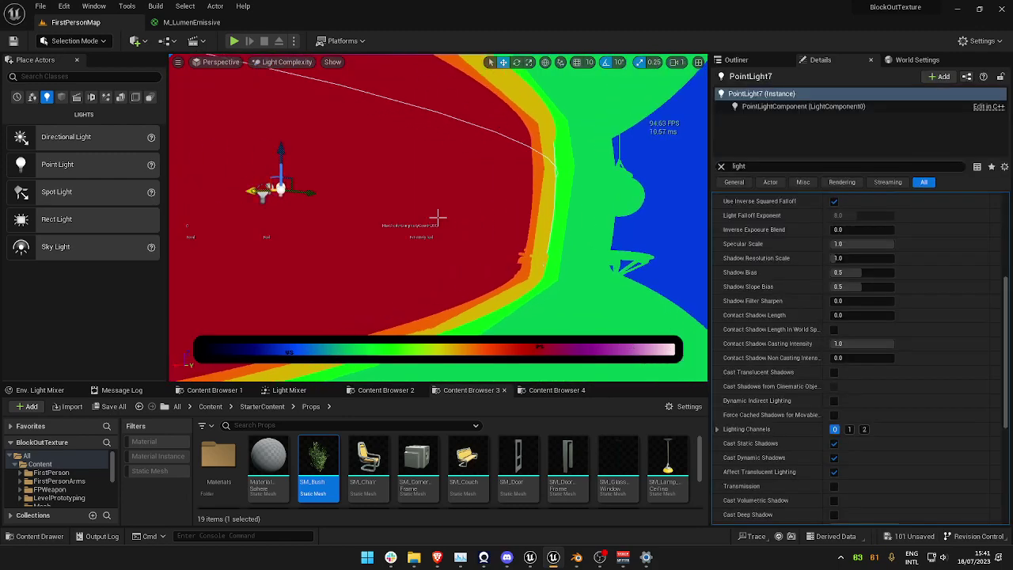
key("ctrl+z")
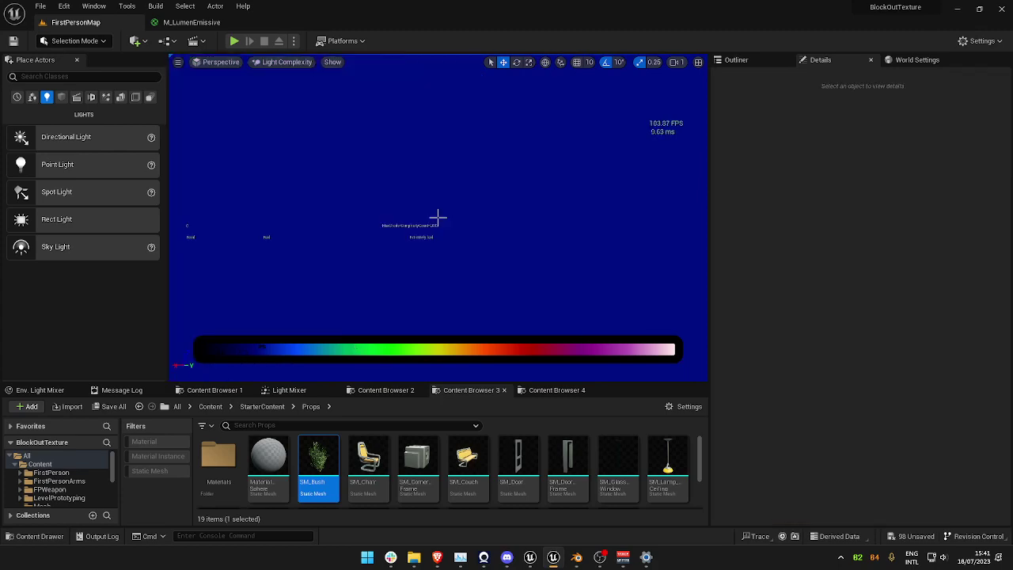
scroll(437, 217, "up", 2)
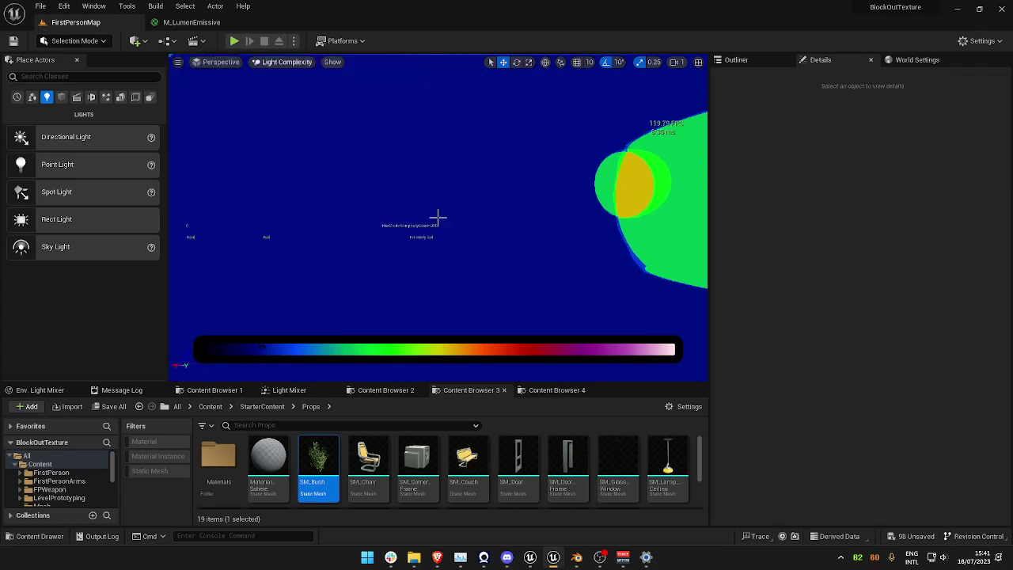
Step: Return to the Lit view mode and examine the middle table's emissive lighting with Game View on
left_click(282, 62)
left_click(287, 91)
mouse_move(438, 217)
right_mouse_down()
mouse_move(412, 218)
mouse_move(437, 217)
mouse_move(432, 234)
right_mouse_up()
key("g")
key("s")
key("w")
key("s")
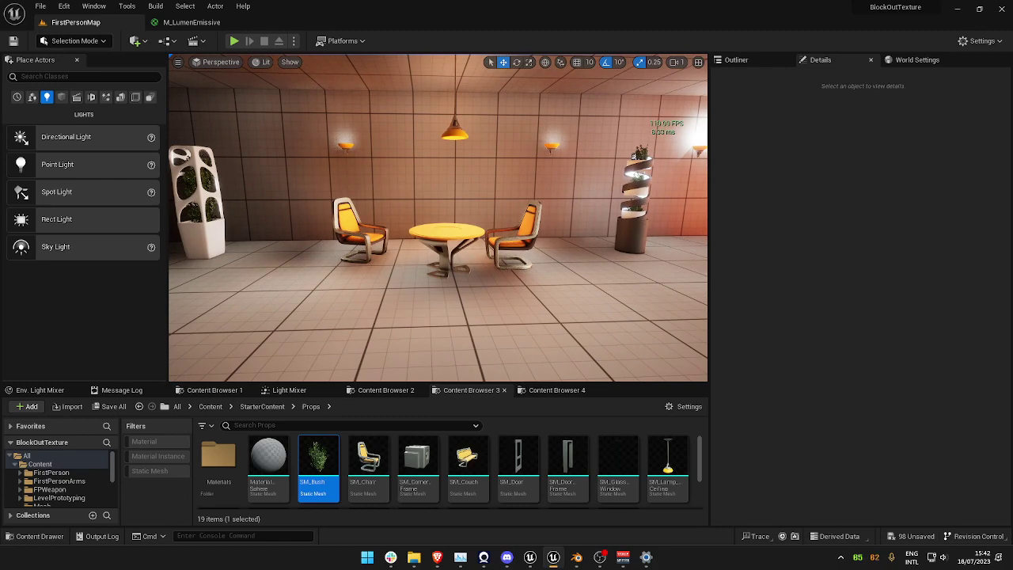
key("w")
right_click_drag(437, 230, 442, 215)
key("s")
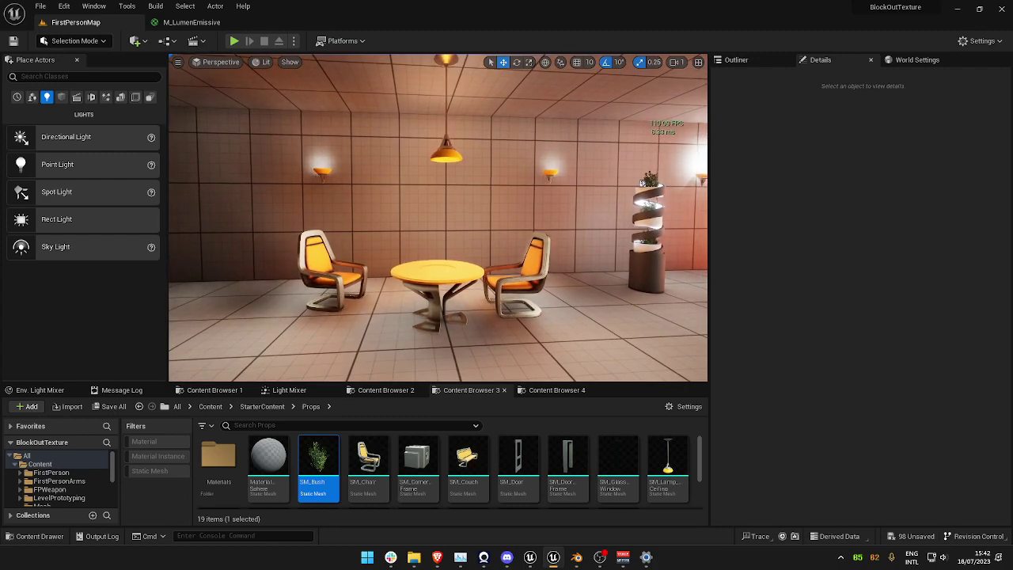
Step: Inspect the light settings of the glowing sphere Cube10 and of PointLight4 above the table by the red-lit wall
key("d")
right_click_drag(442, 215, 442, 238)
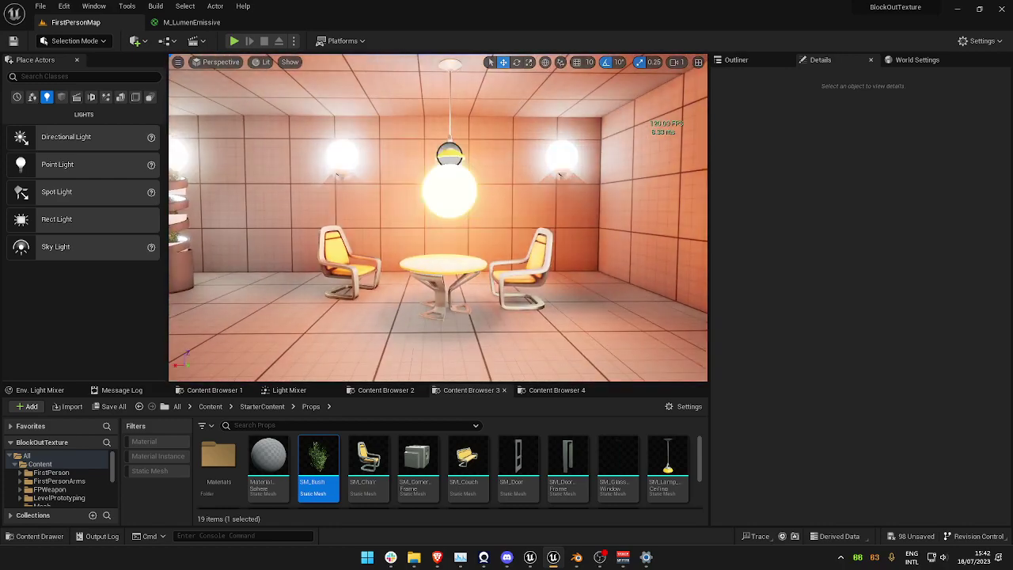
left_click(447, 192)
left_click(448, 154)
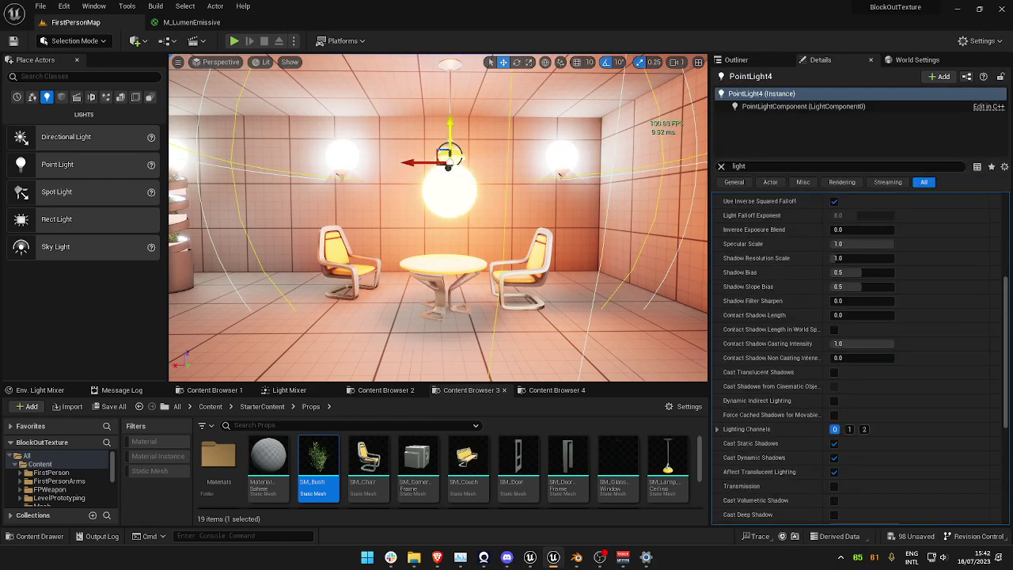
left_click(444, 189)
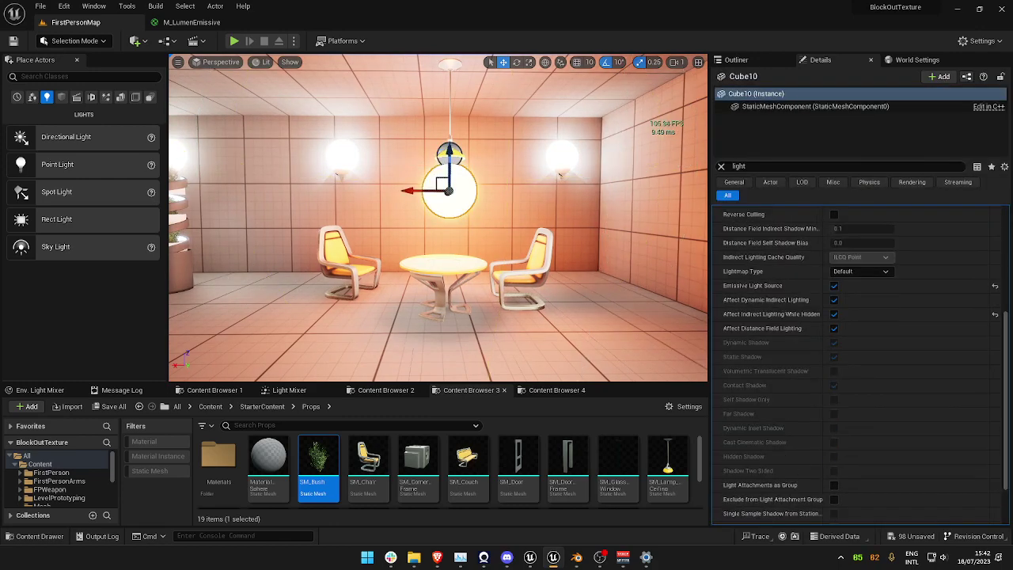
left_click(449, 154)
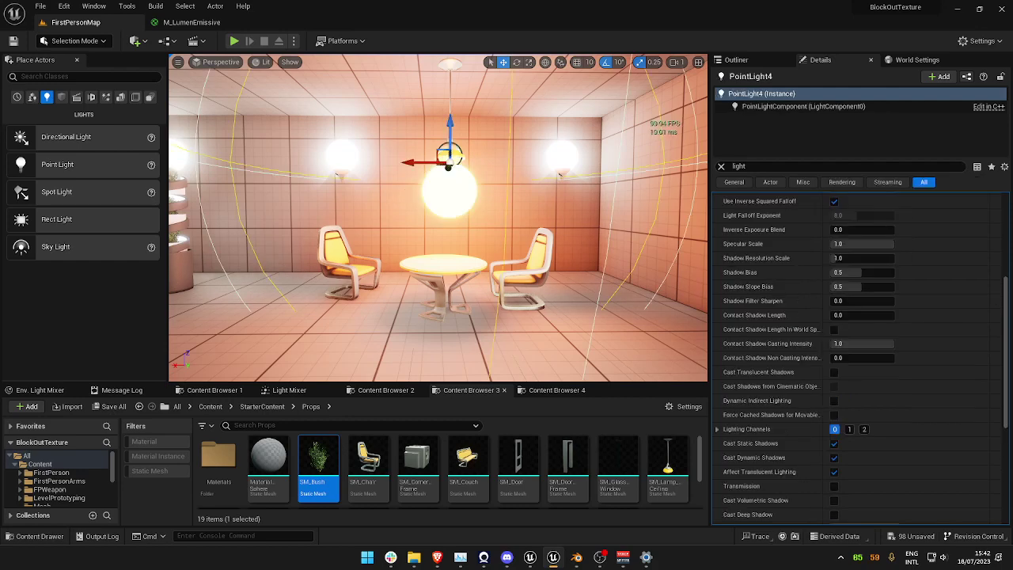
scroll(856, 358, "up", 6)
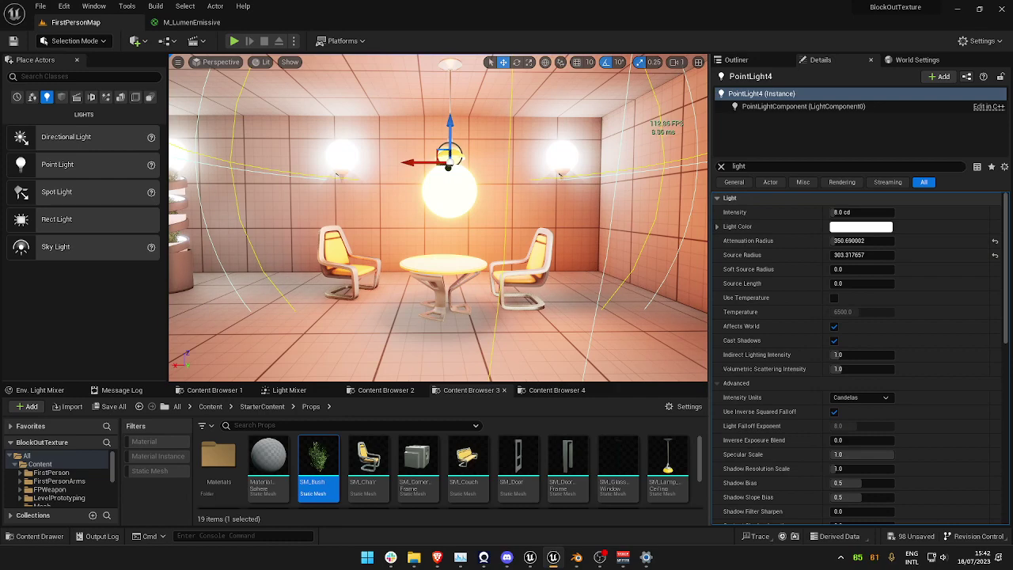
Step: Hide the glowing meshes around the table by the red-lit wall and examine its lights in Light Complexity mode
key("h")
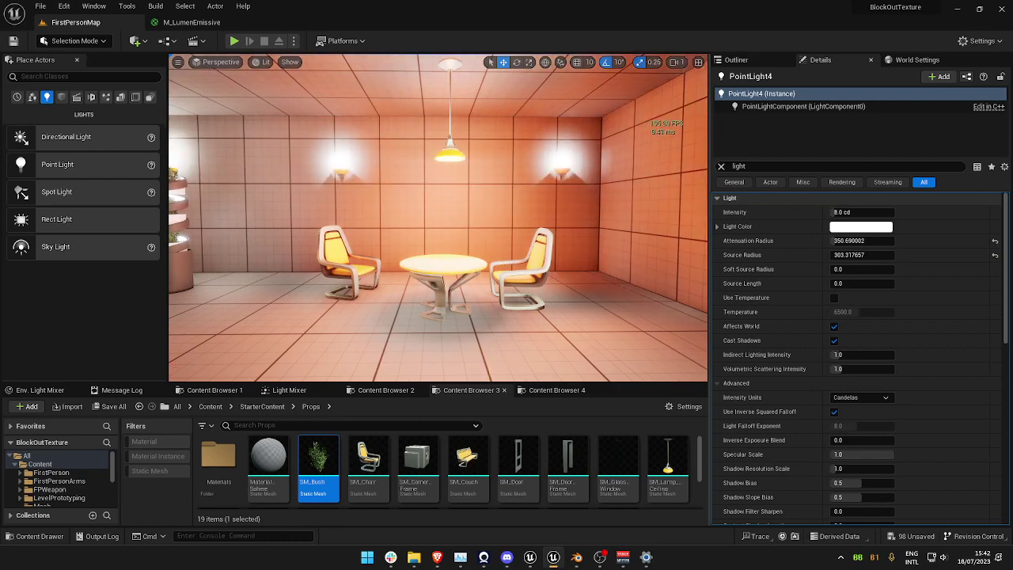
left_click(261, 62)
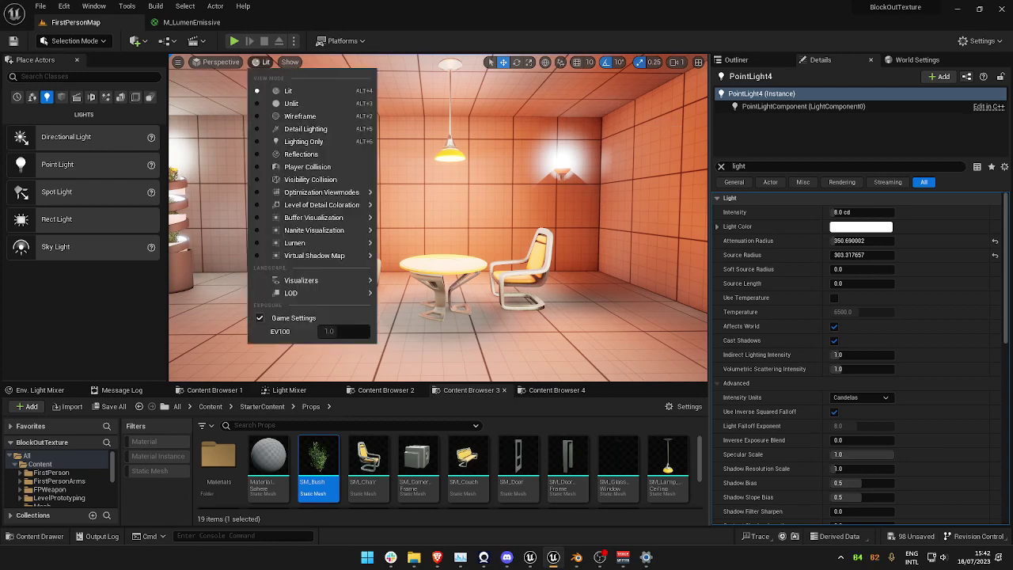
mouse_move(301, 193)
left_click(411, 207)
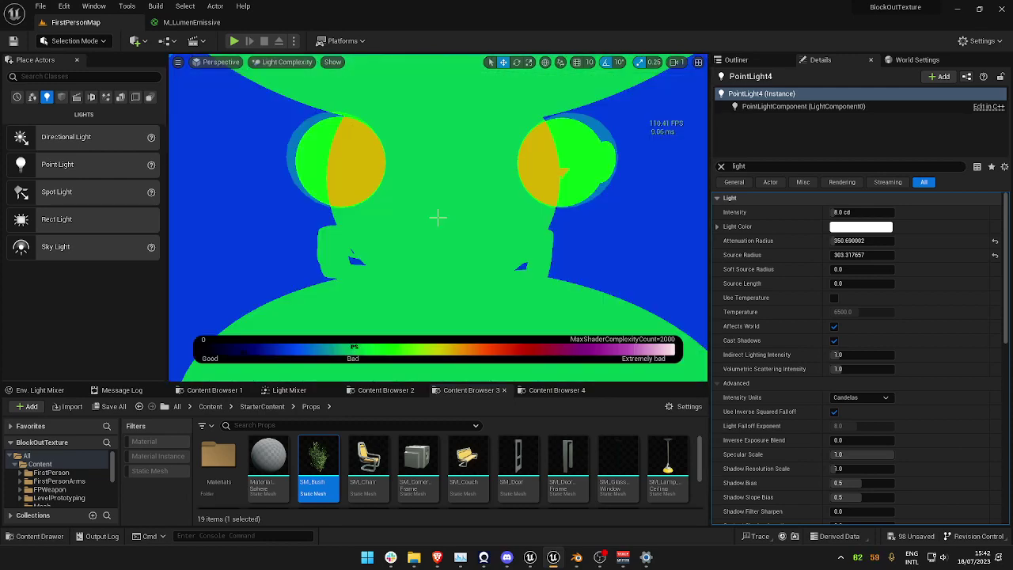
scroll(437, 217, "down", 5)
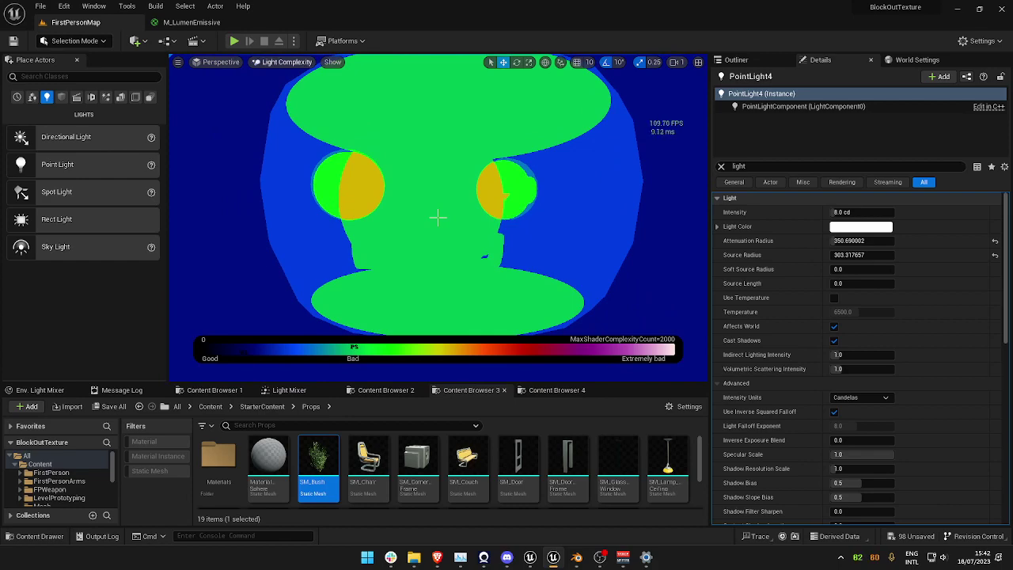
Step: Return to the Lit view mode and look through the building up to the glowing white cube beside the pillar
left_click(283, 61)
left_click(287, 91)
right_click_drag(438, 218, 680, 259)
key("w")
key("s")
key("w")
key("w")
key("s")
key("d")
key("w")
key("s")
key("s")
key("w")
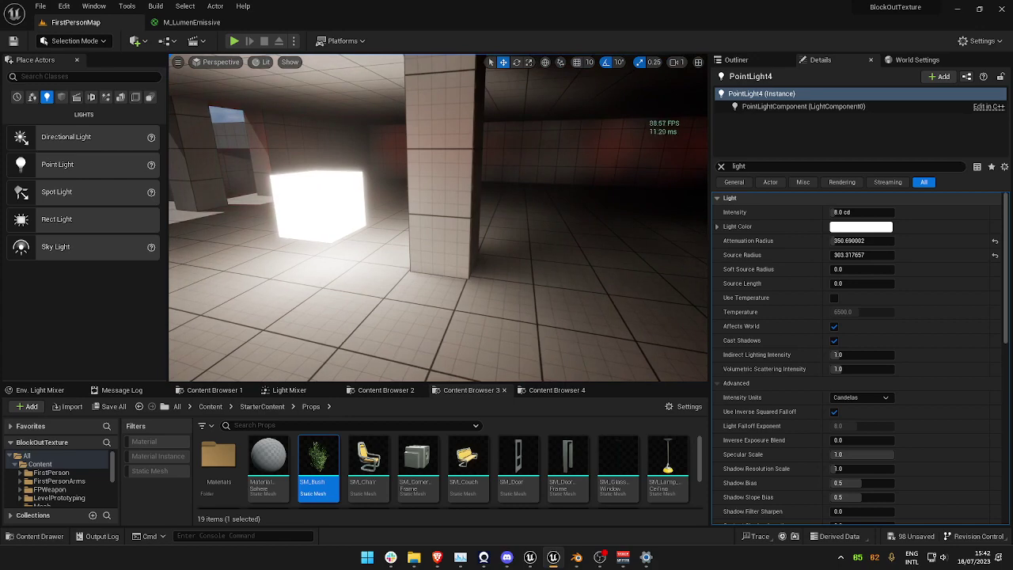
Step: Try flattening the red-glowing cube Cube5 in the wall opening by scaling it, and undo the scale change
left_click(317, 205)
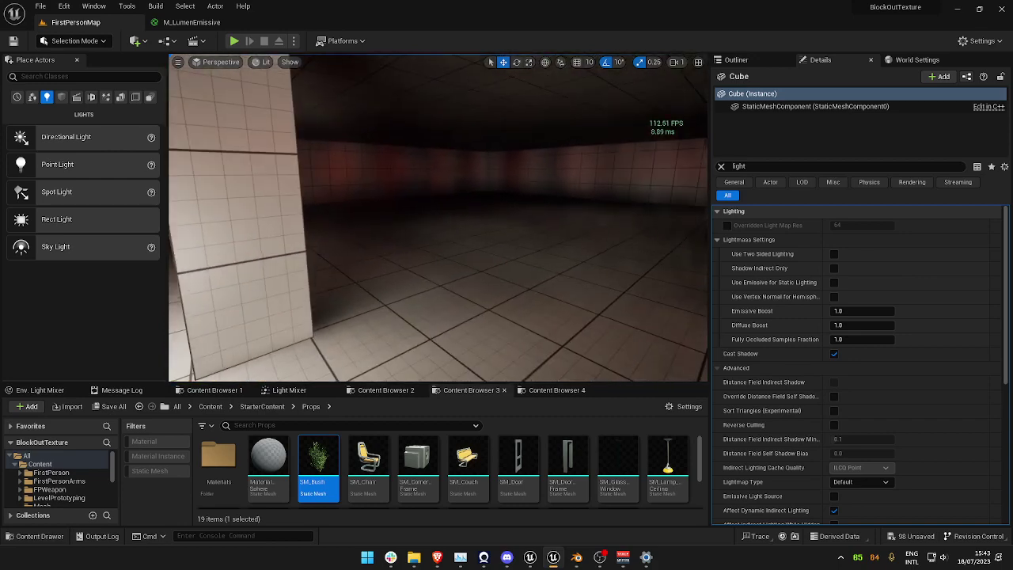
mouse_move(438, 217)
right_mouse_down()
mouse_move(514, 210)
mouse_move(437, 218)
right_mouse_up()
left_click(490, 192)
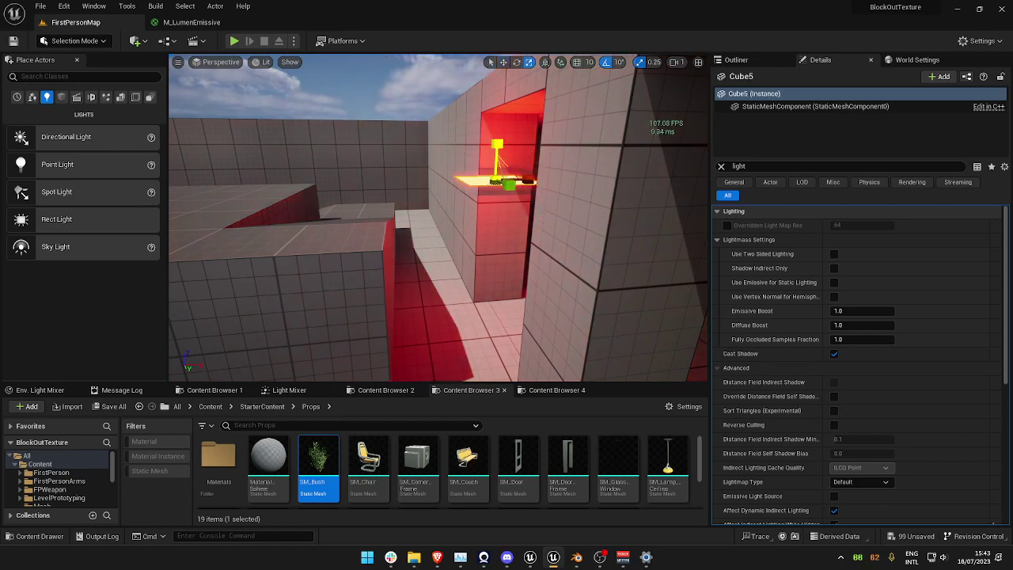
key("ctrl+z")
key("Escape")
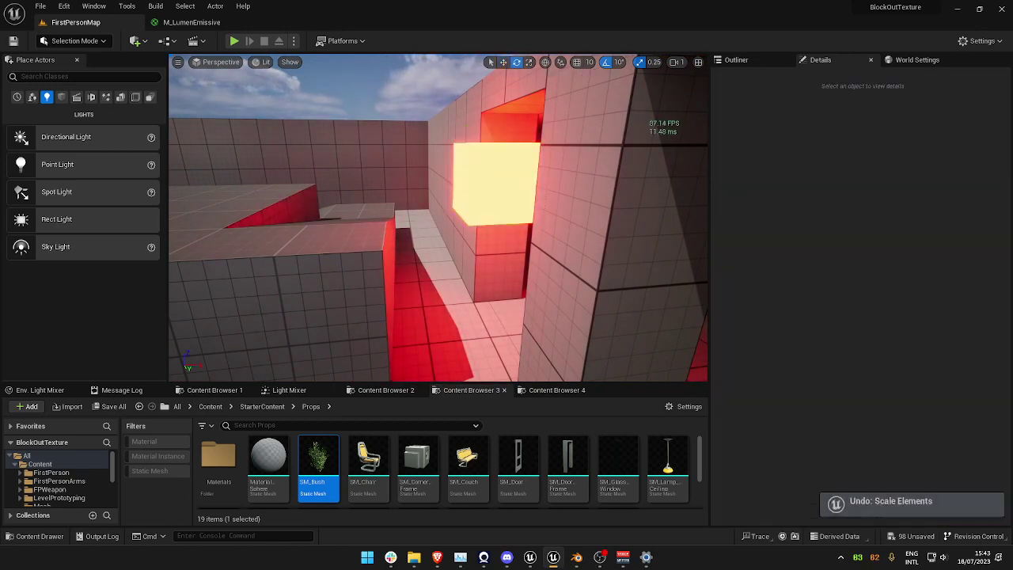
Step: Move the glowing advert stand SM_Prop_AdvertStand_4 to the opposite low wall and scale it down to a small prop
right_click_drag(437, 218, 437, 218)
left_click(437, 217)
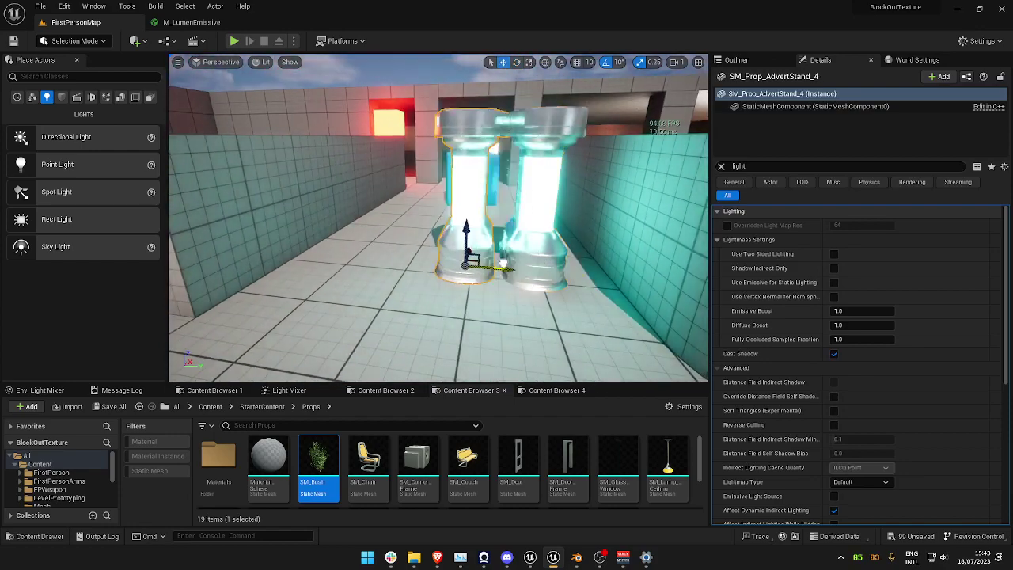
left_click_drag(486, 261, 388, 254)
right_click_drag(388, 254, 320, 249)
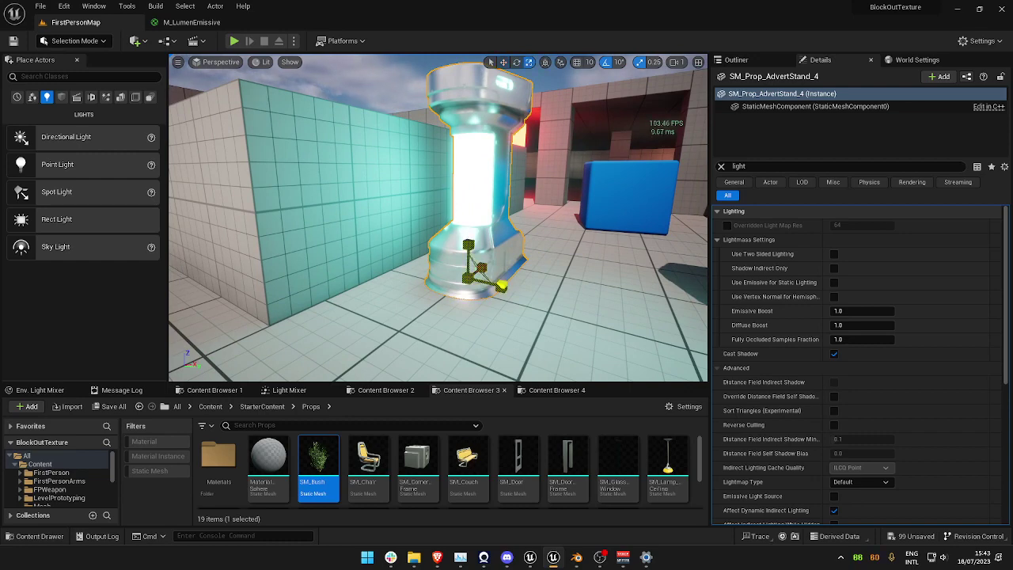
left_click_drag(467, 277, 434, 291)
key("Escape")
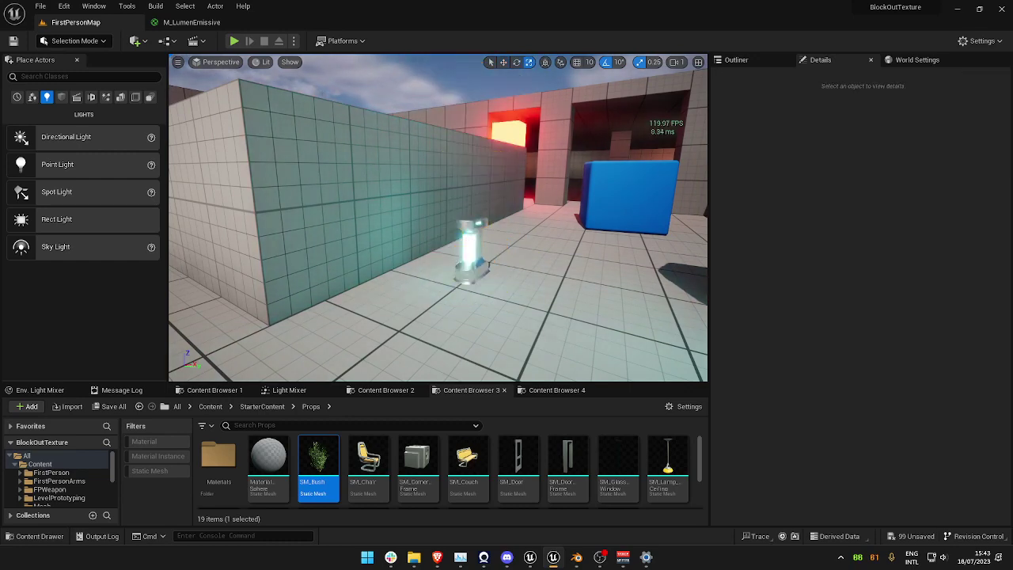
Step: Compare the light that the small advert stand casts on its wall with that of the full-size stand
key("s")
right_click_drag(434, 290, 530, 285)
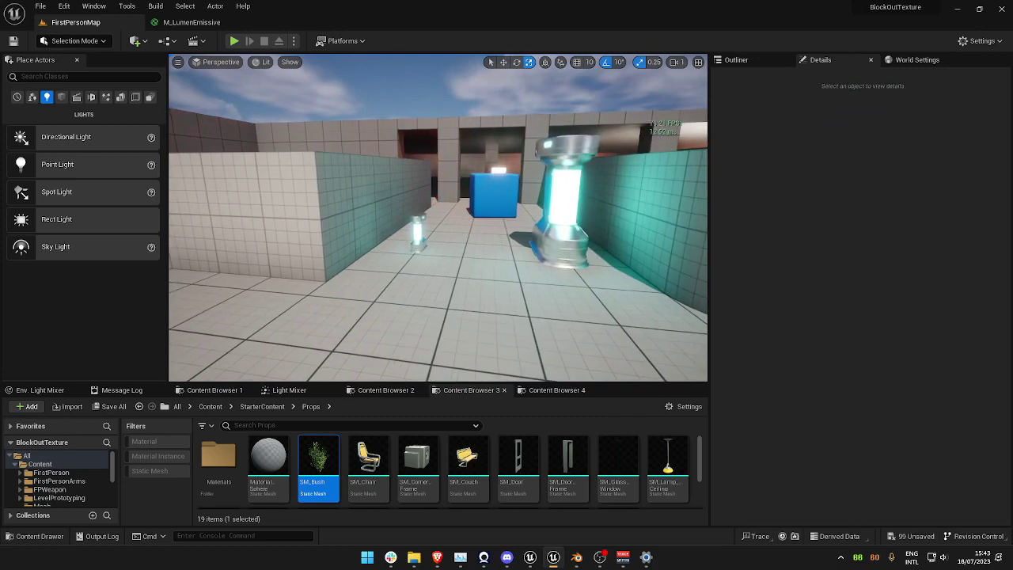
left_click(416, 233)
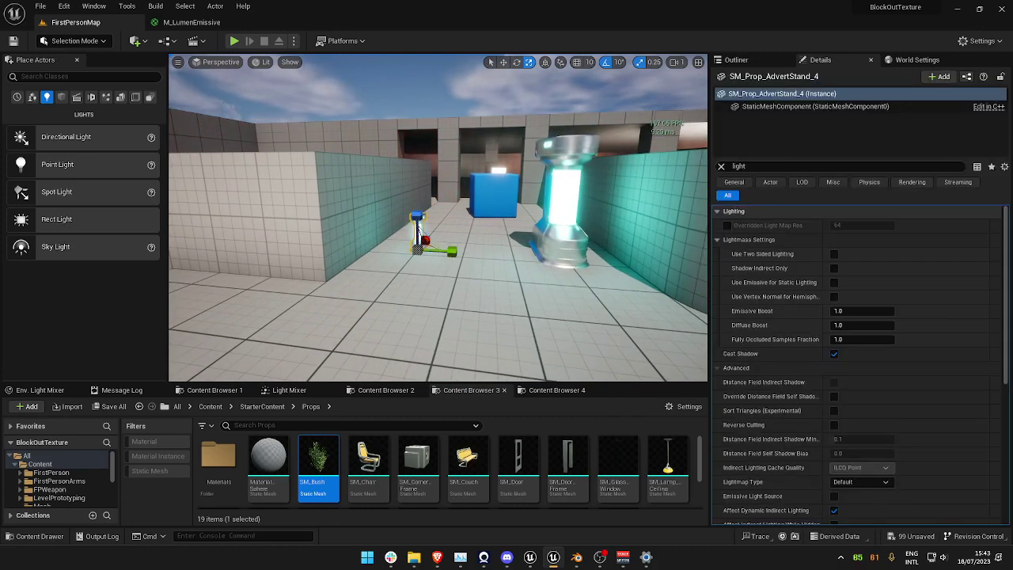
key("d")
right_click_drag(418, 228, 336, 230)
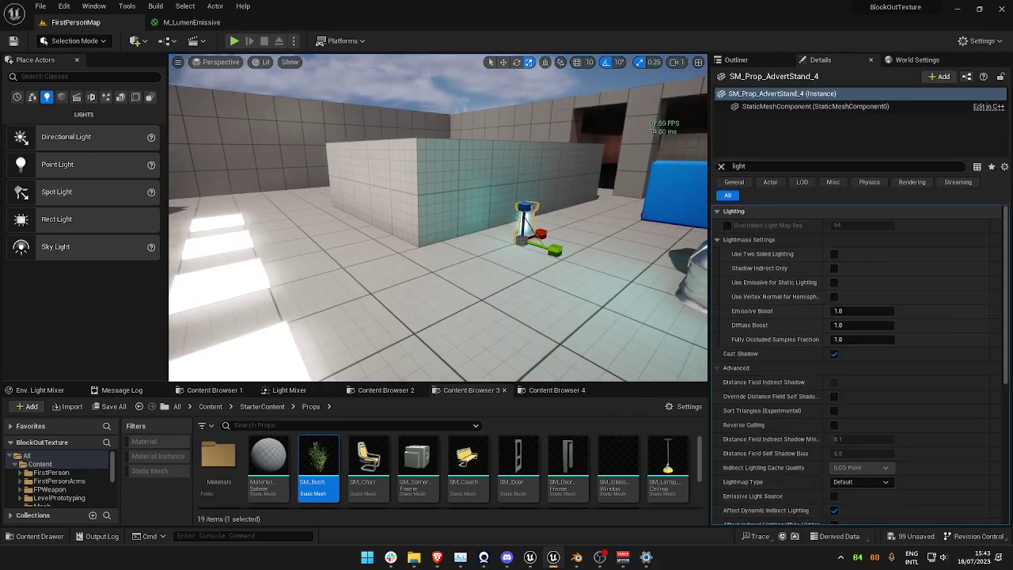
key("w")
right_click_drag(417, 228, 256, 261)
Step: Show the row of four glowing white cubes in Light Complexity mode and duplicate the row upward to check its cost
key("Escape")
key("s")
key("w")
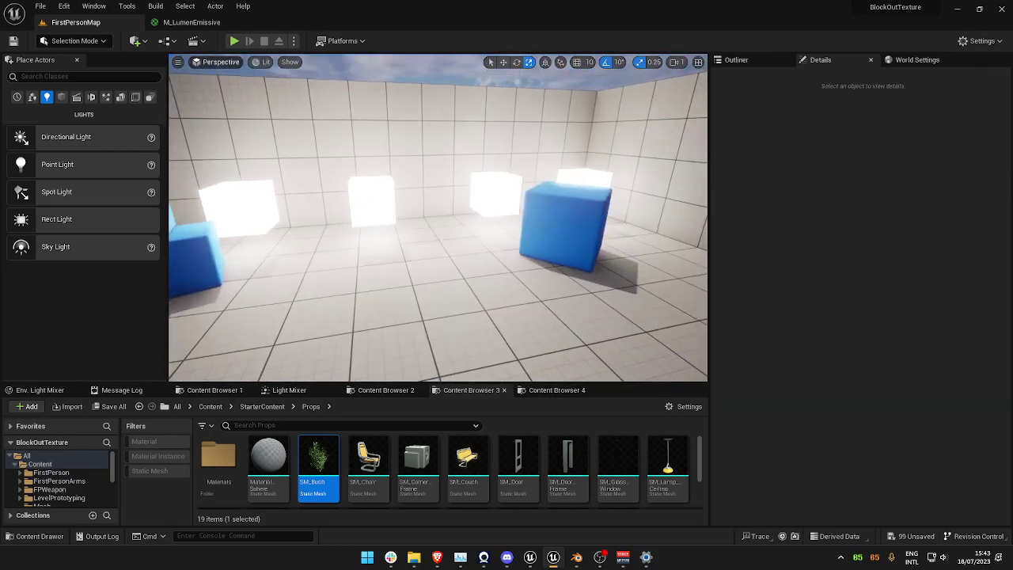
left_click(216, 61)
left_click(262, 61)
mouse_move(321, 192)
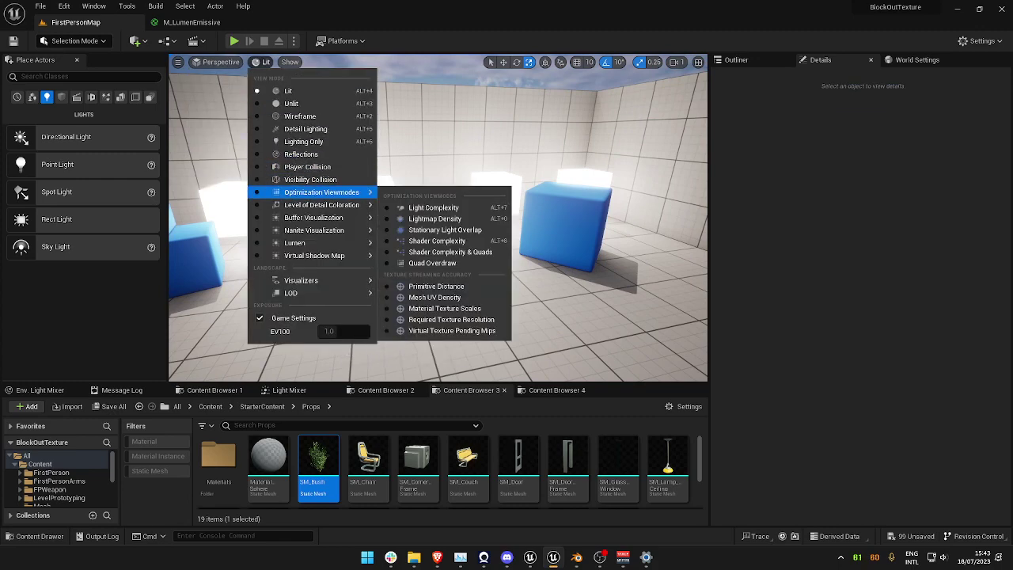
left_click(435, 208)
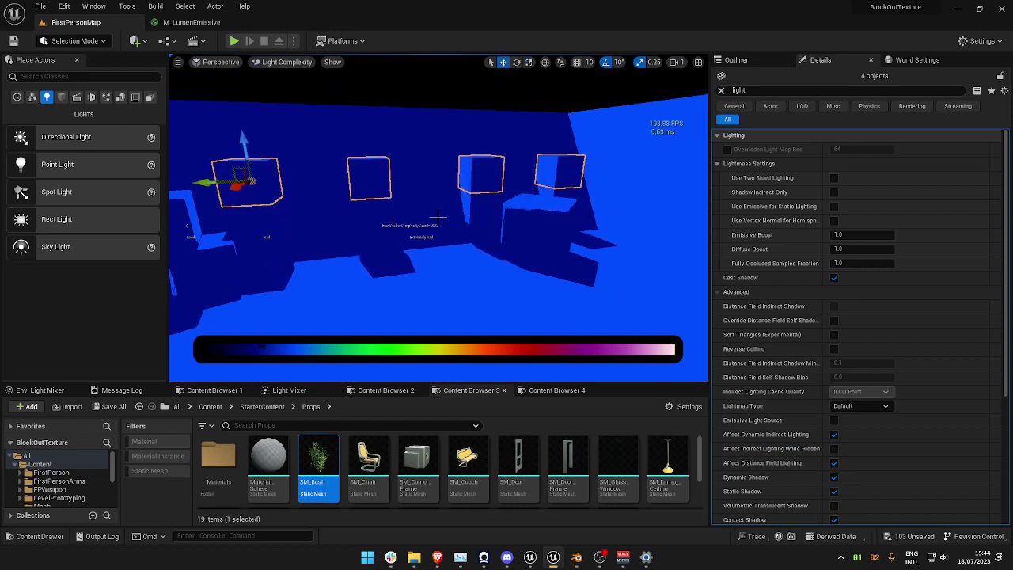
key("Escape")
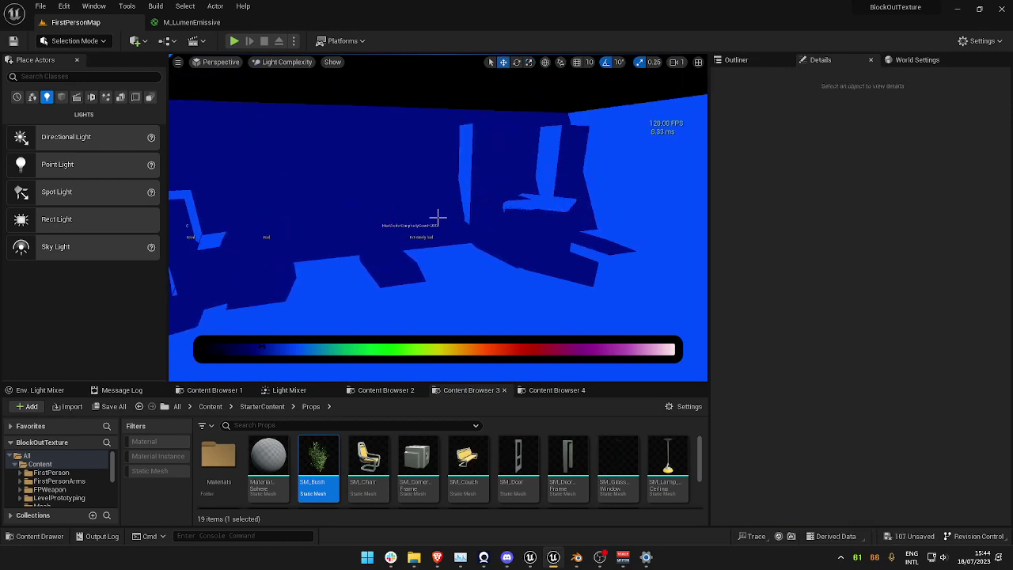
Step: Return to the Lit view mode and try moving the glowing plane Plane5 under the canopy, undoing the move
left_click(282, 62)
left_click(290, 91)
key("s")
mouse_move(438, 218)
right_mouse_down()
mouse_move(194, 218)
mouse_move(178, 204)
mouse_move(379, 212)
mouse_move(404, 234)
mouse_move(420, 213)
mouse_move(431, 217)
mouse_move(419, 218)
right_mouse_up()
key("w")
left_click(424, 156)
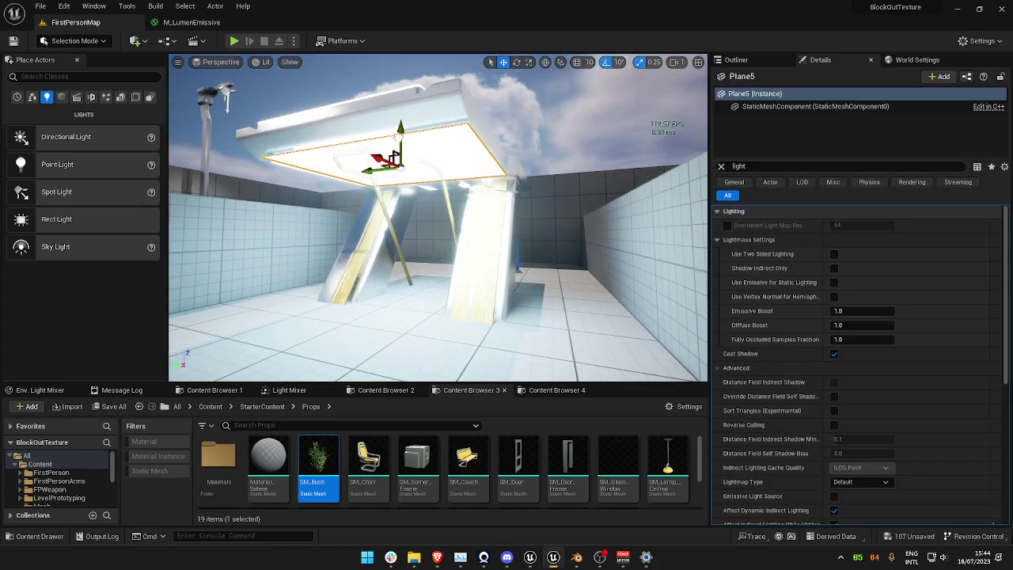
key("ctrl+z")
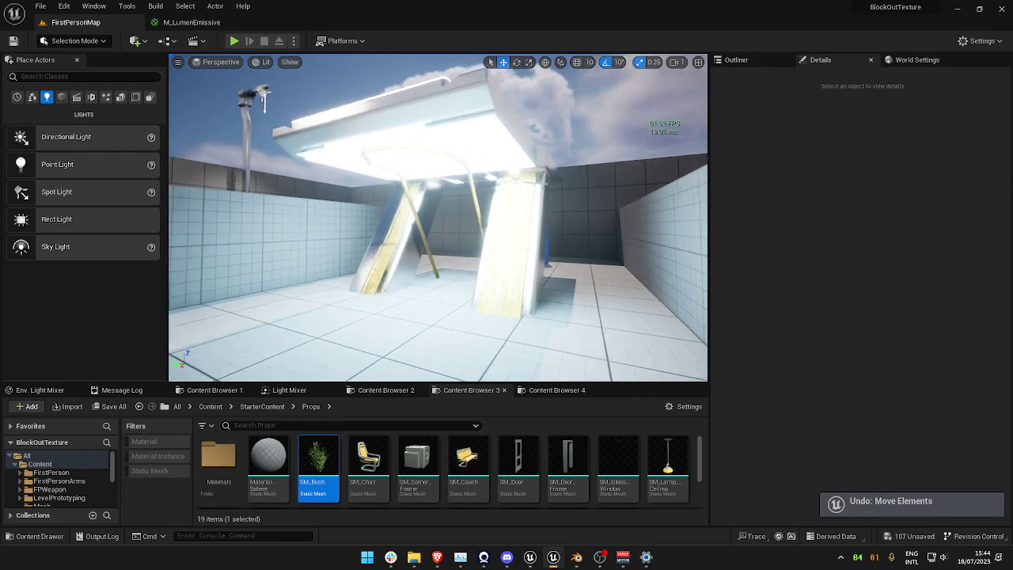
Step: Examine the illuminated canopy and the emissive heads of the street lamps, including SM_Prop_StreetLamp_03
right_click_drag(437, 218, 425, 218)
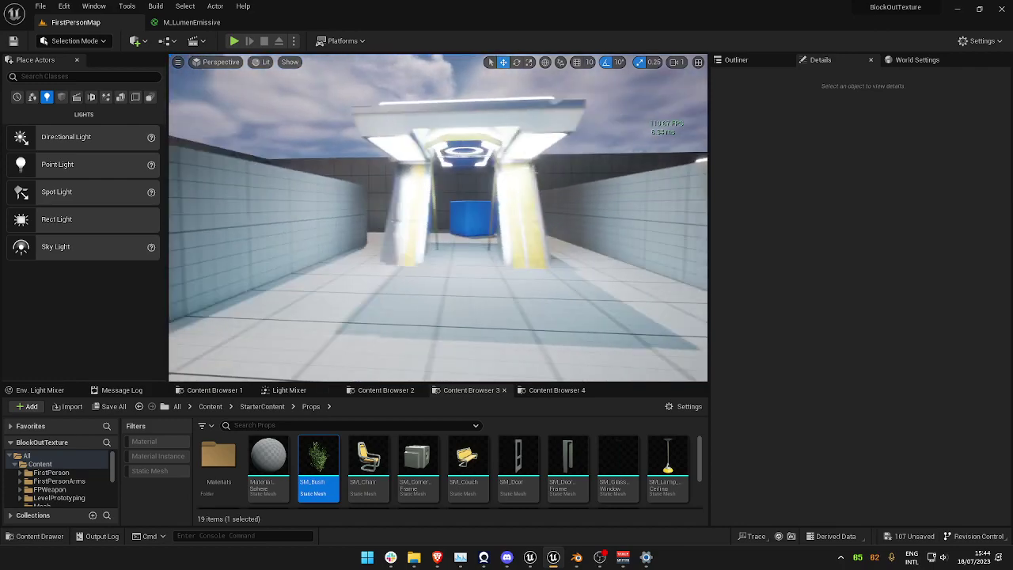
right_click_drag(437, 218, 304, 202)
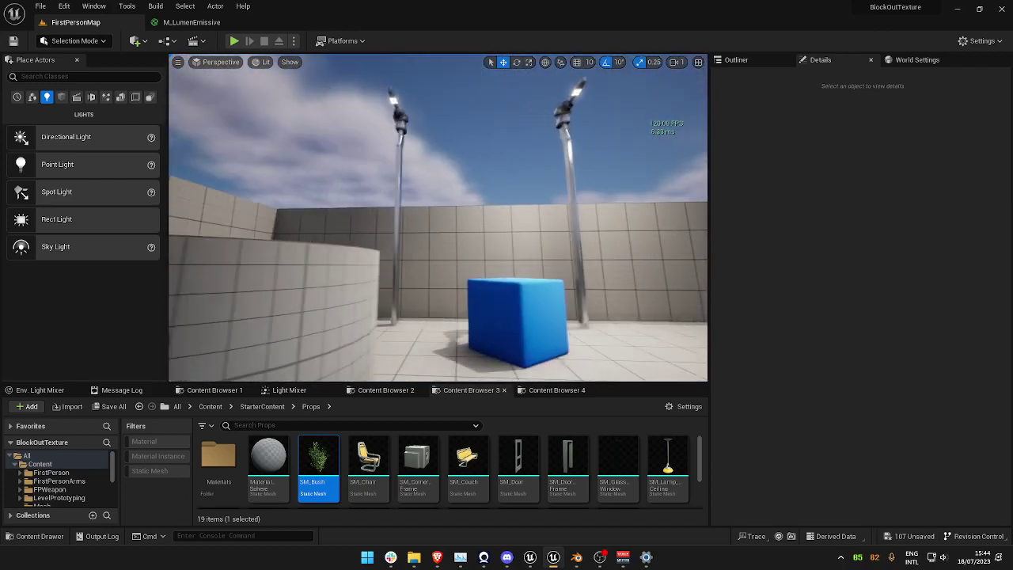
right_click_drag(438, 219, 512, 170)
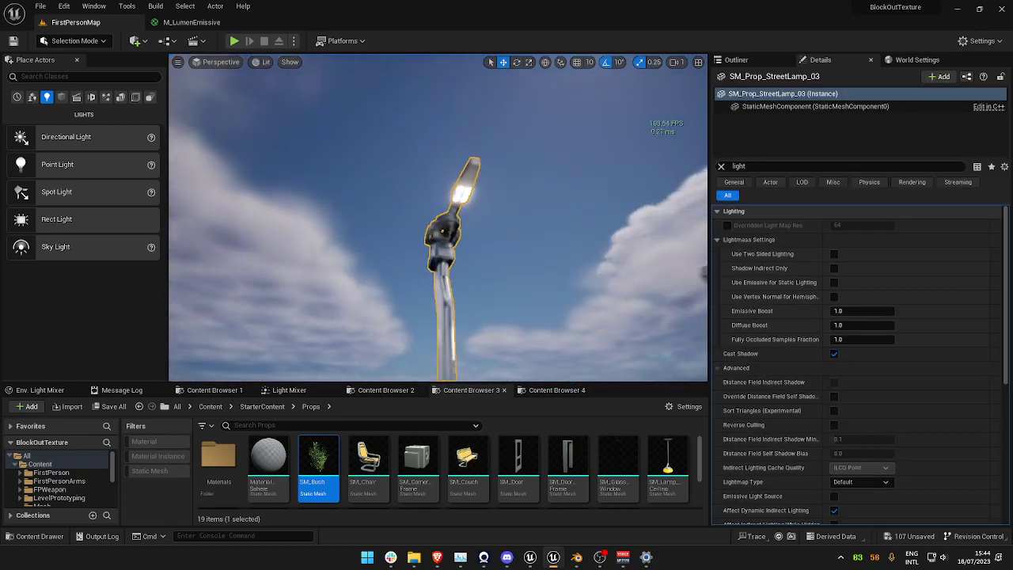
right_click_drag(438, 219, 477, 275)
key("s")
key("s")
right_click_drag(458, 229, 469, 258)
key("s")
Step: Raise the blue cube SM_ChamferCube6 to just below the street lamp's head, examine its lighting, and delete it
left_click(551, 332)
mouse_move(551, 332)
right_mouse_down()
mouse_move(538, 348)
mouse_move(540, 336)
right_mouse_up()
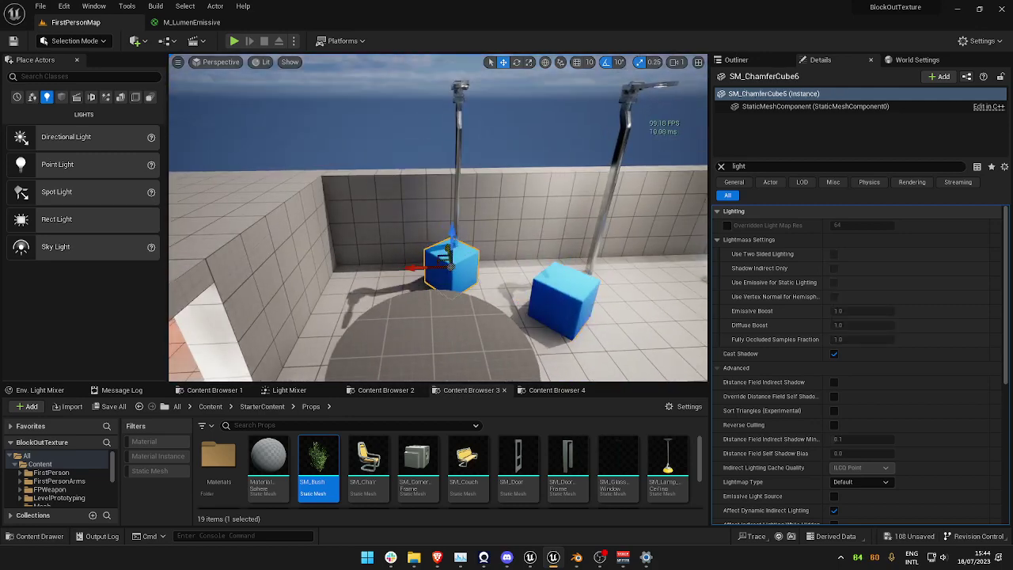
left_click_drag(452, 235, 452, 110)
key("w")
mouse_move(453, 111)
right_mouse_down()
mouse_move(467, 59)
mouse_move(465, 109)
right_mouse_up()
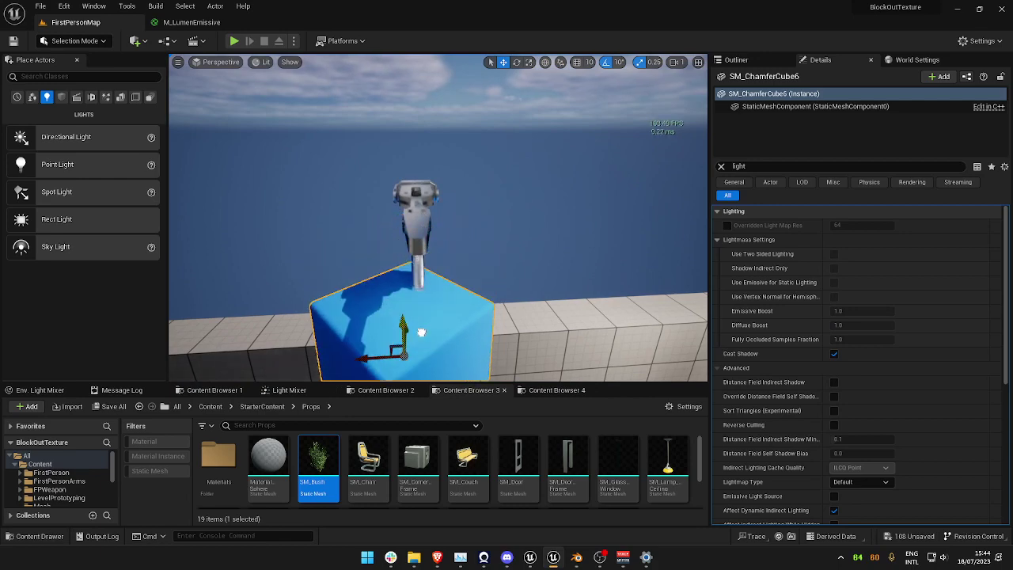
key("a")
right_click_drag(421, 332, 514, 362)
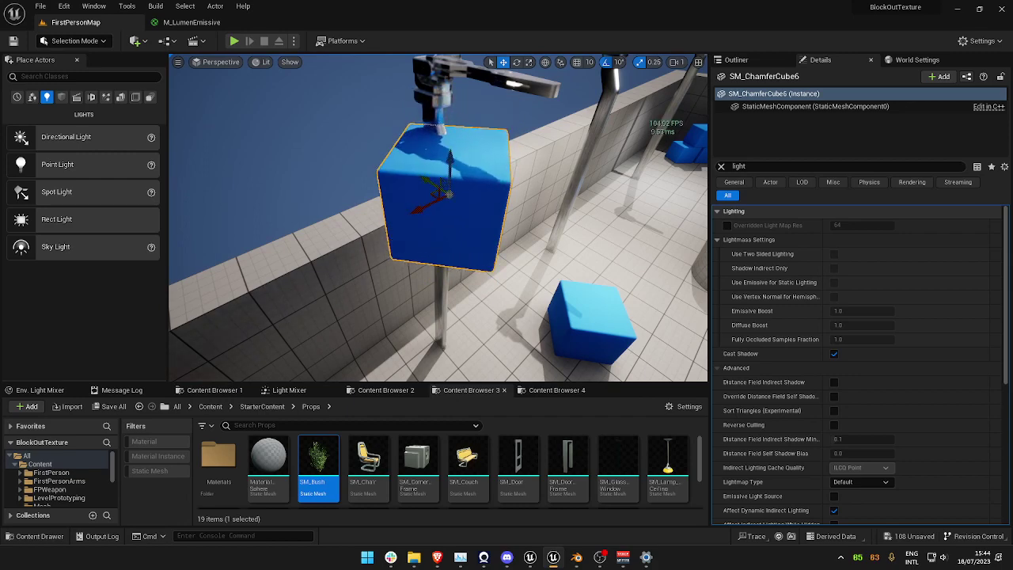
key("Delete")
Step: Toggle Game View and inspect the heads of the street lamps along the wall
right_click_drag(443, 237, 466, 161)
key("g")
left_click(461, 102)
key("Escape")
right_click_drag(624, 157, 611, 166)
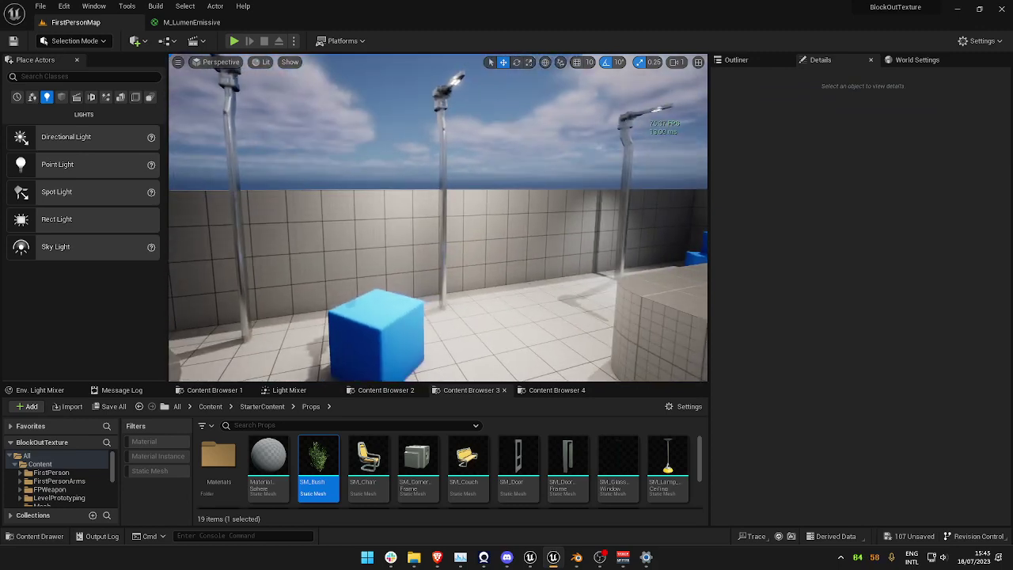
Step: Try moving the plane Plane4 near the street lamps with Game View off, and undo the move
key("g")
left_click(484, 73)
right_click_drag(484, 73, 488, 56)
key("s")
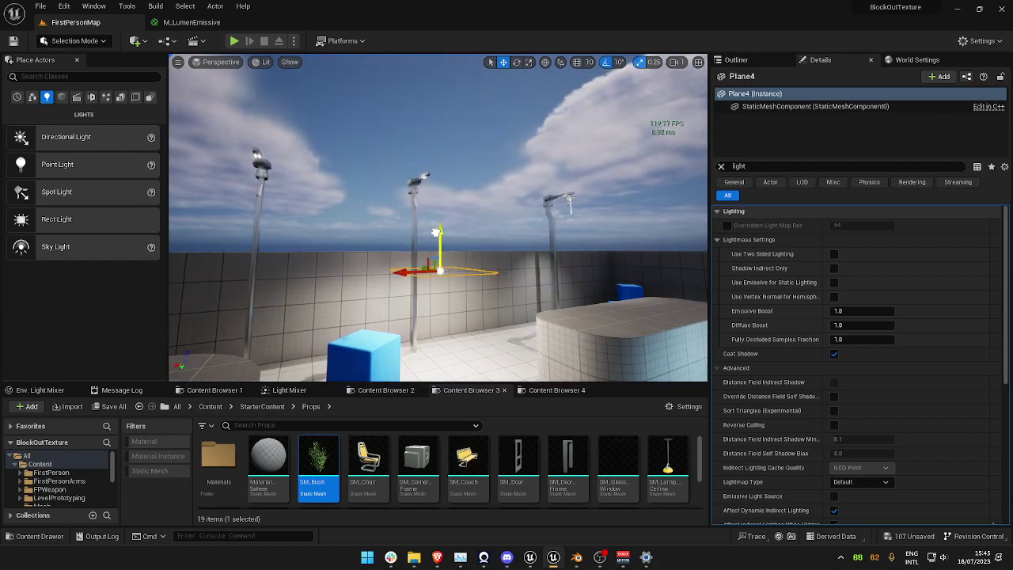
key("ctrl+z")
key("w")
right_click_drag(459, 190, 558, 190)
Step: Inspect the spot light attached to the street lamp near the stacked blue cubes and the area it lights
key("g")
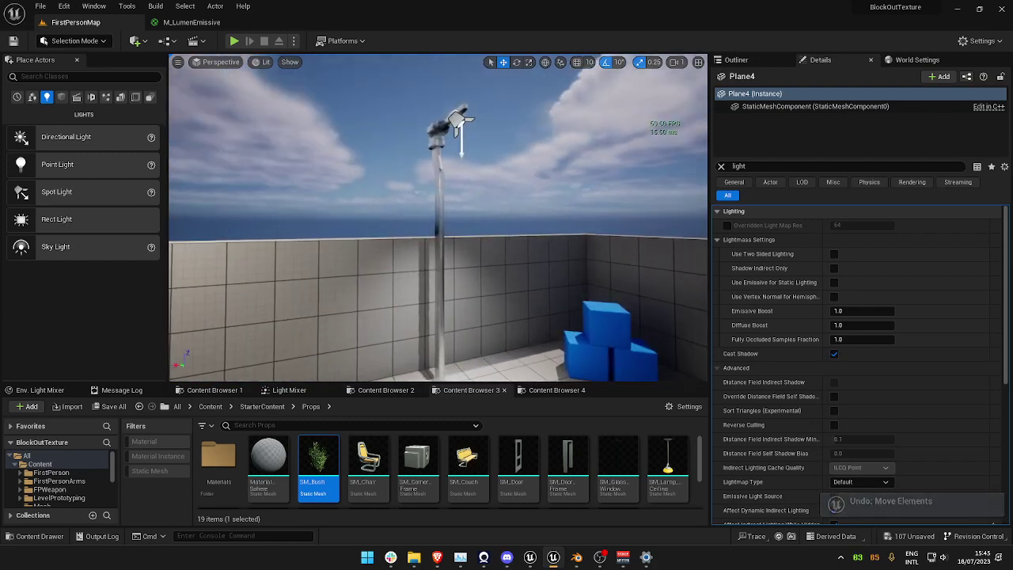
left_click(457, 120)
key("s")
mouse_move(457, 119)
right_mouse_down()
mouse_move(474, 130)
mouse_move(478, 170)
right_mouse_up()
right_click_drag(443, 139, 461, 138)
key("Escape")
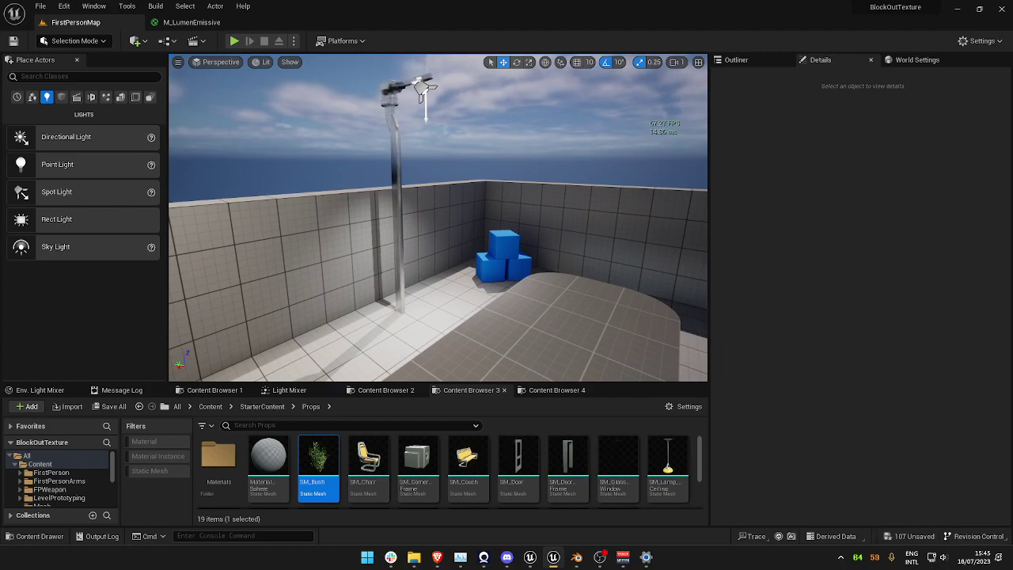
left_click(422, 89)
right_click_drag(422, 88, 333, 85)
key("Escape")
Step: Place a new cube shape in the dark red-lit room and raise it above the floor
mouse_move(451, 142)
right_mouse_down()
mouse_move(427, 141)
mouse_move(450, 143)
right_mouse_up()
left_click(61, 97)
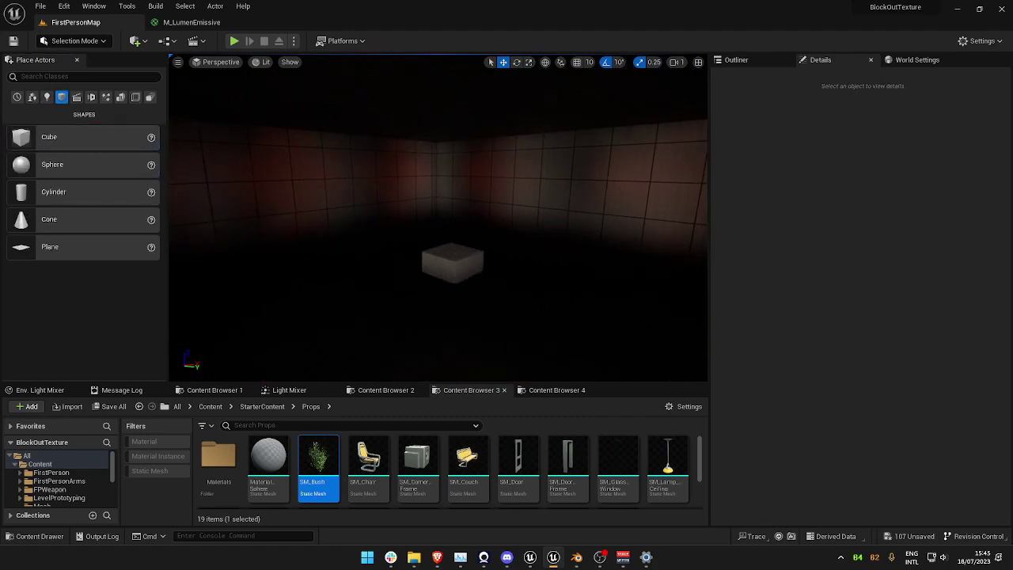
left_click_drag(452, 264, 420, 265)
left_click_drag(419, 227, 420, 191)
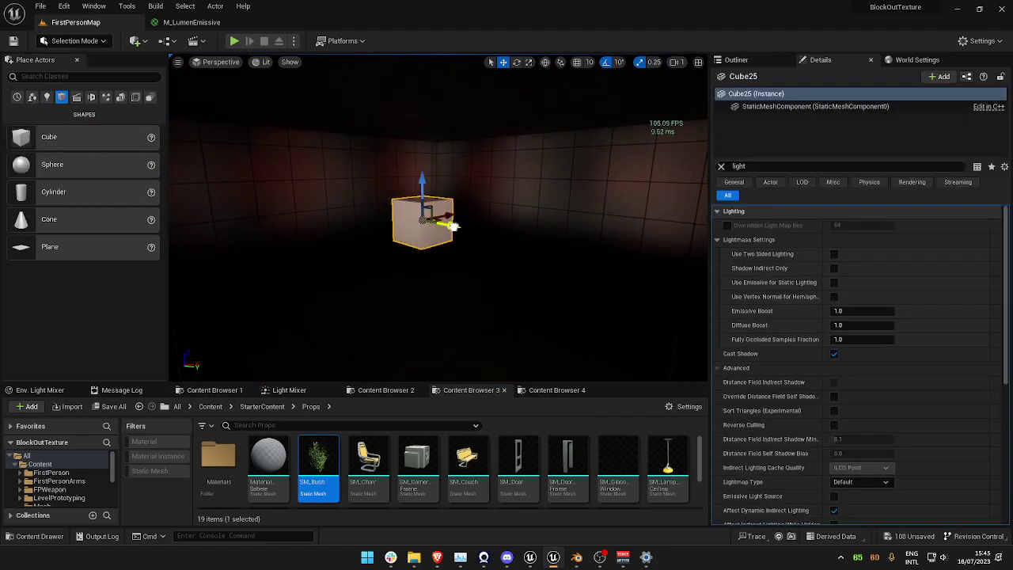
Step: Examine how the Colour, Temp and Intensity parameters feed the Emissive Color in the M_LumenEmissive material graph
left_click(188, 22)
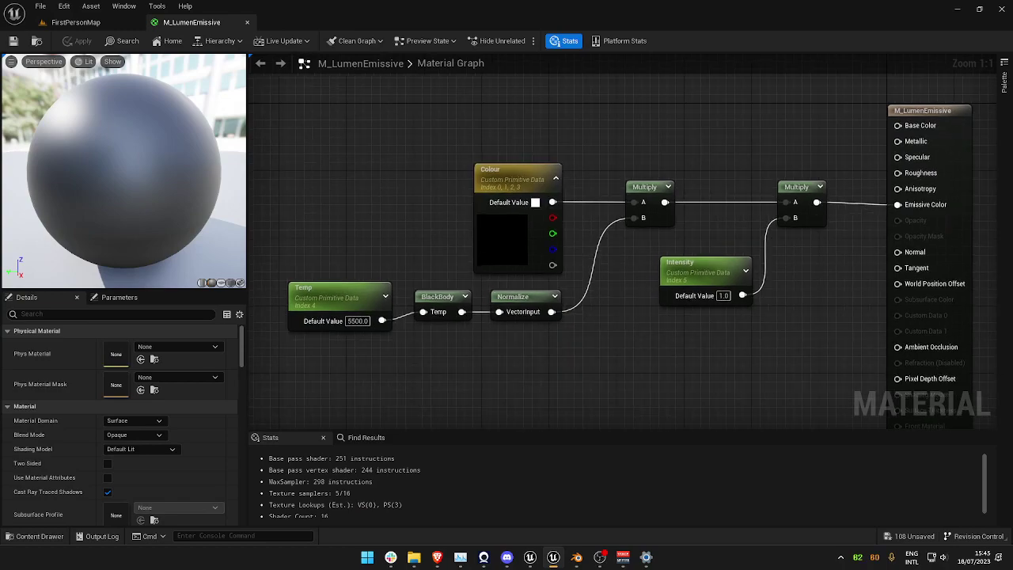
right_click_drag(678, 357, 657, 331)
scroll(667, 341, "down", 1)
left_click_drag(678, 266, 654, 272)
left_click(637, 309)
mouse_move(567, 329)
left_mouse_down()
mouse_move(302, 272)
mouse_move(550, 338)
left_mouse_up()
left_click(300, 269)
left_click(554, 339)
left_click_drag(304, 319, 449, 152)
left_click(563, 265)
left_click(447, 150)
left_click_drag(367, 364, 797, 193)
left_click(909, 186)
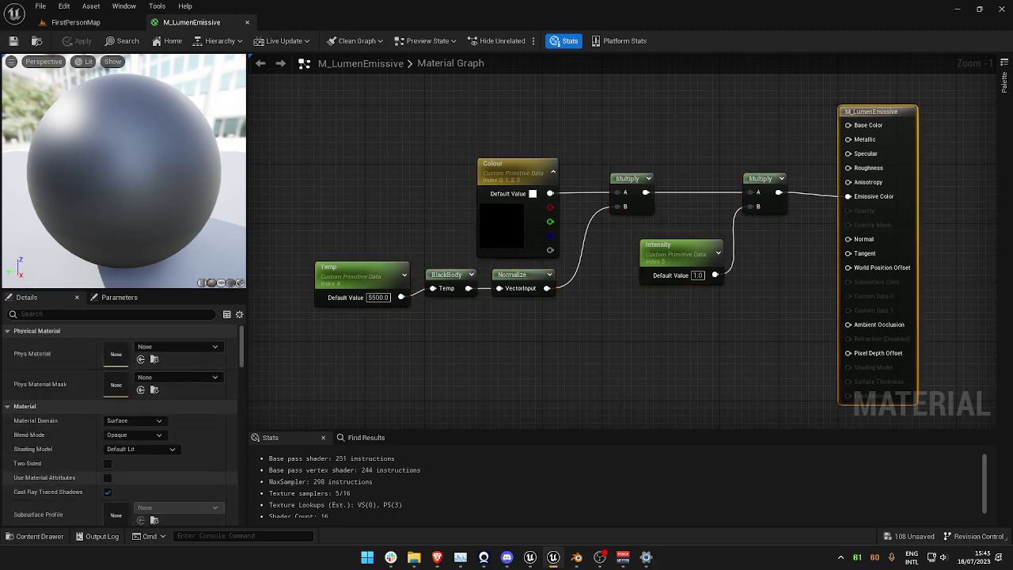
Step: Look through the detail properties of the M_LumenEmissive material and review its complete node network
scroll(119, 491, "down", 2)
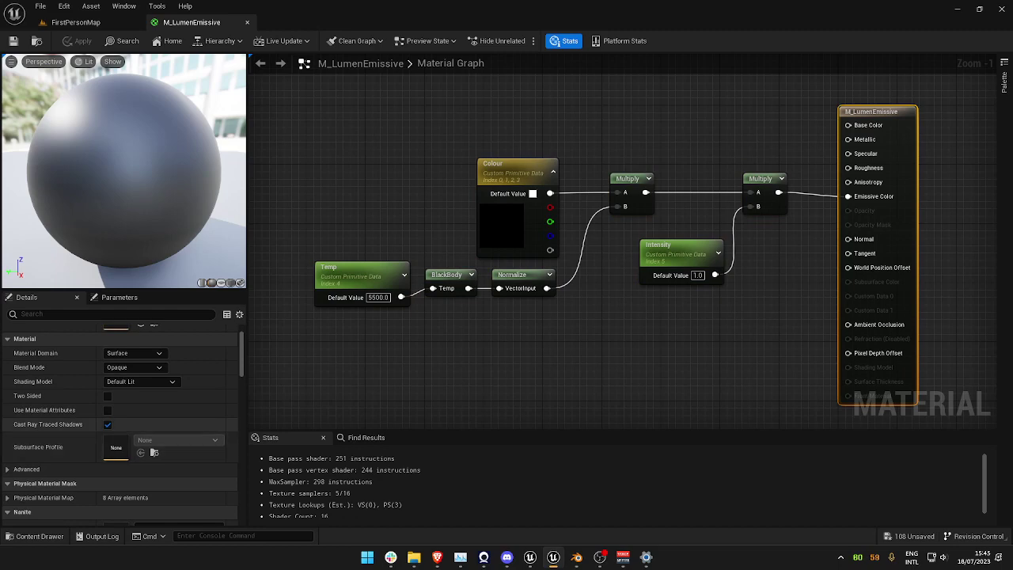
scroll(119, 424, "down", 8)
left_click_drag(300, 127, 803, 332)
left_click(780, 340)
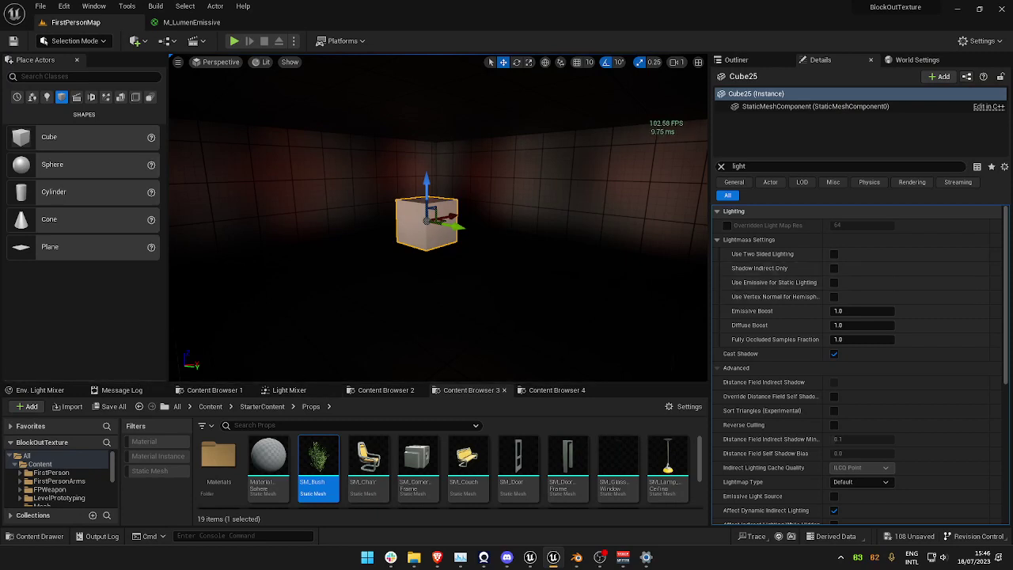
Step: Clear the cube's detail property filter and assign the M_LumenEmissive material to its Element 0 slot
scroll(438, 219, "up", 5)
scroll(761, 307, "down", 1)
scroll(761, 308, "up", 1)
scroll(438, 218, "down", 5)
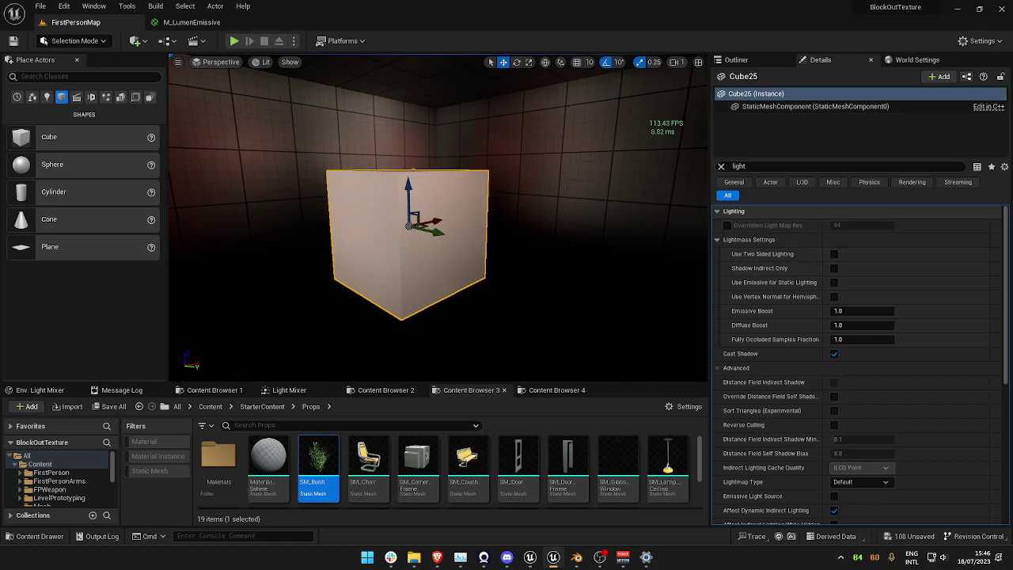
scroll(792, 371, "down", 14)
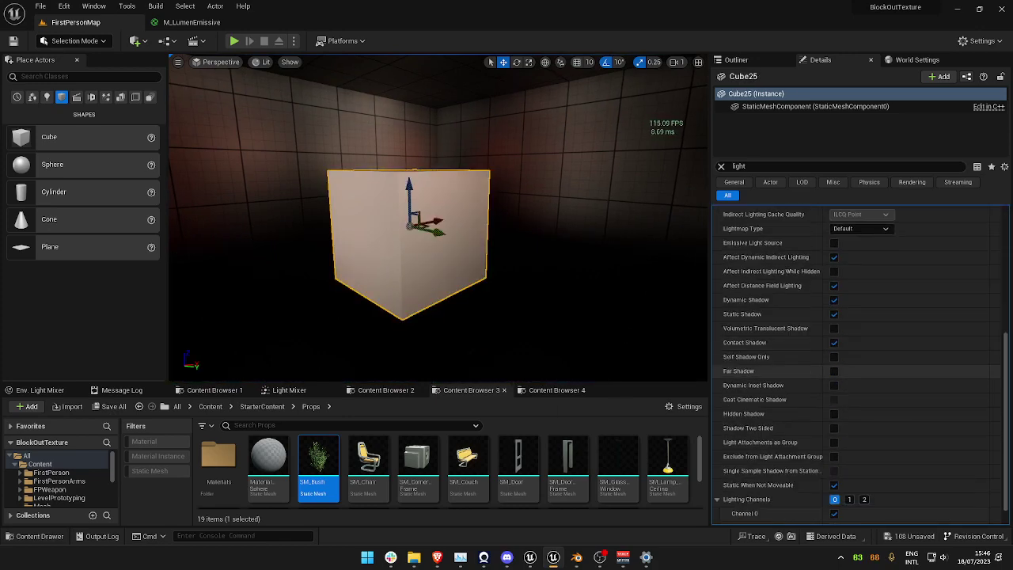
scroll(791, 371, "up", 14)
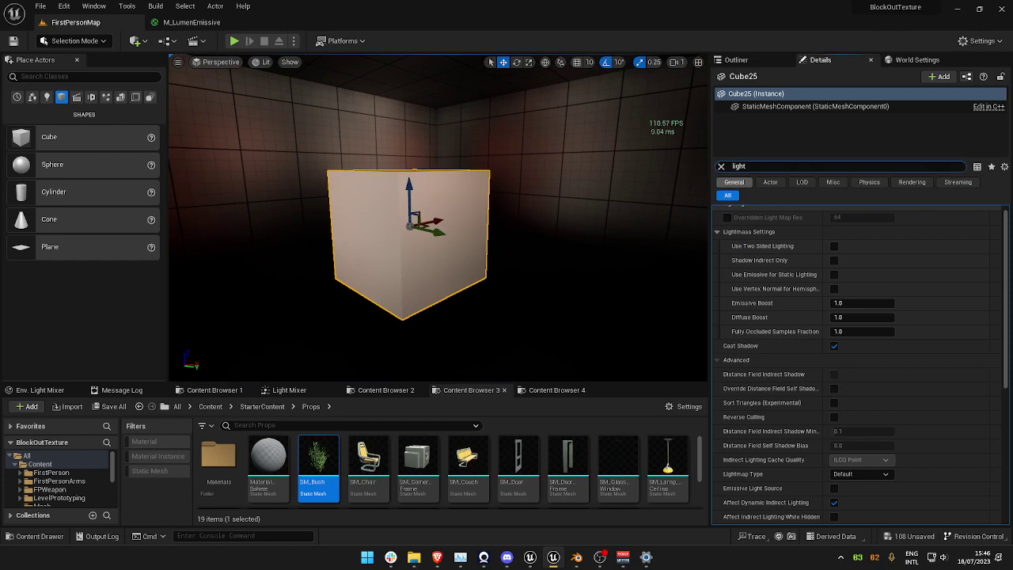
left_click(720, 166)
left_click(890, 356)
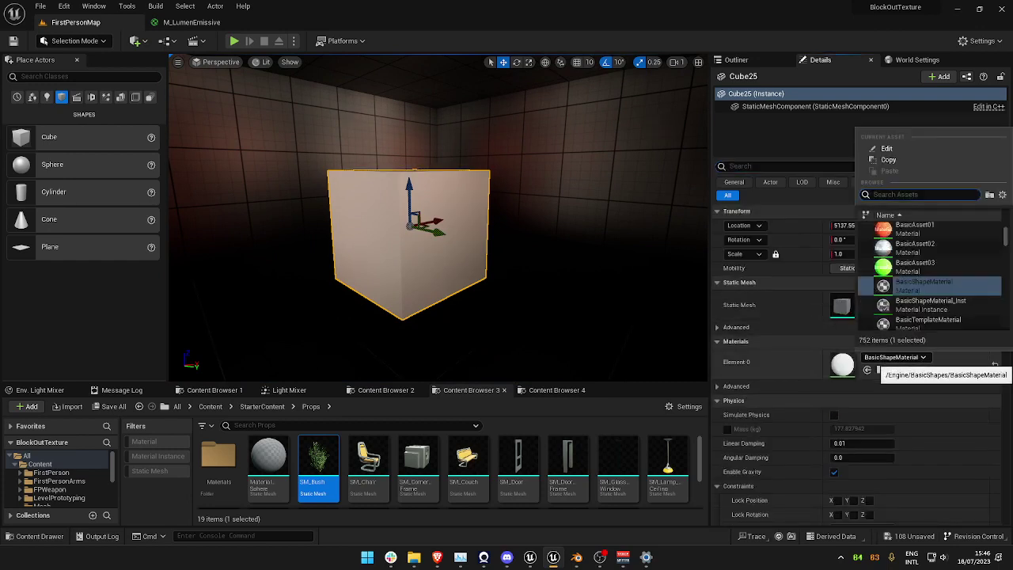
type("lumen")
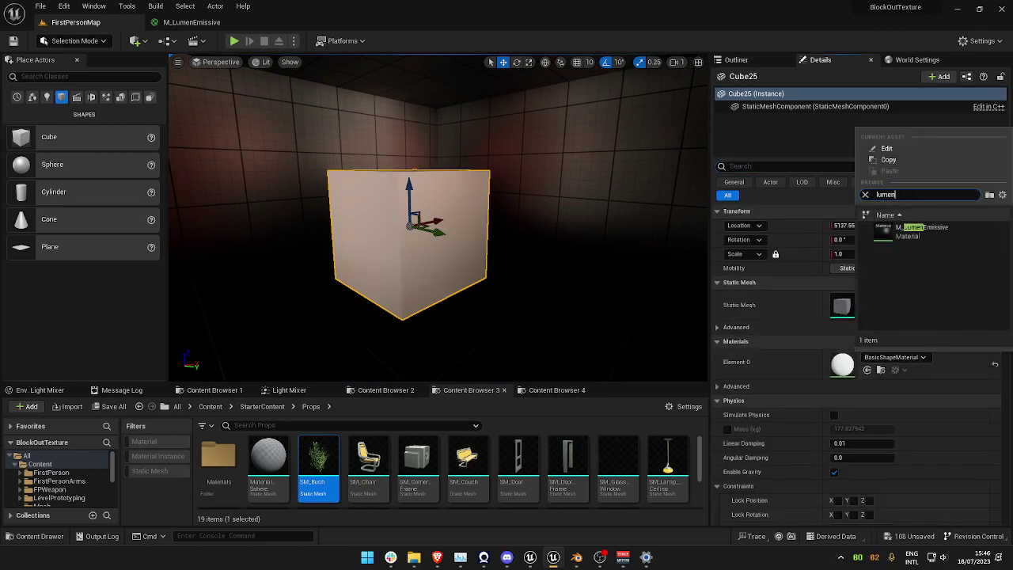
left_click(920, 237)
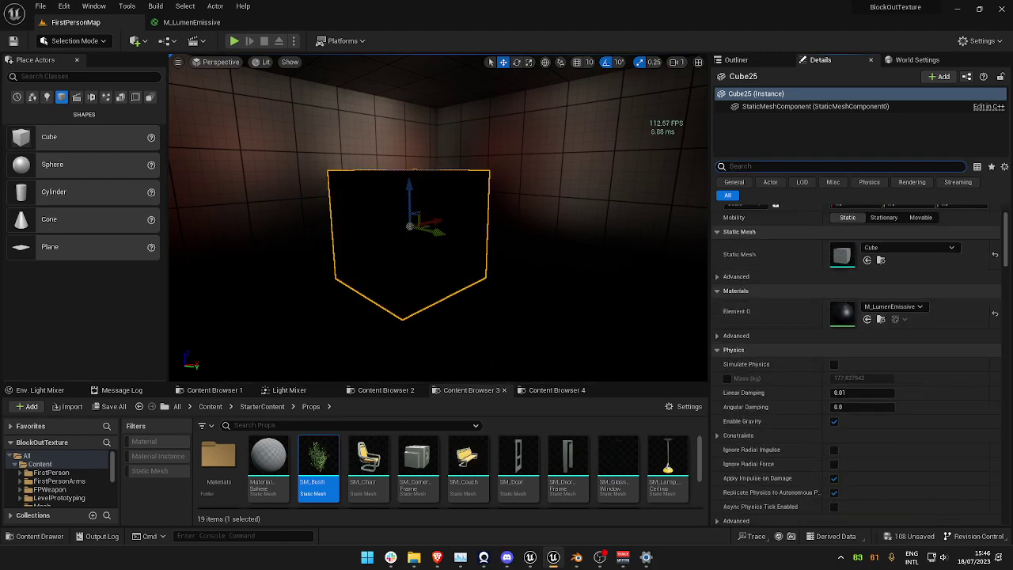
Step: Add the Colour, Temp and Intensity custom primitive data defaults to the cube and set Intensity to 30
left_click(190, 23)
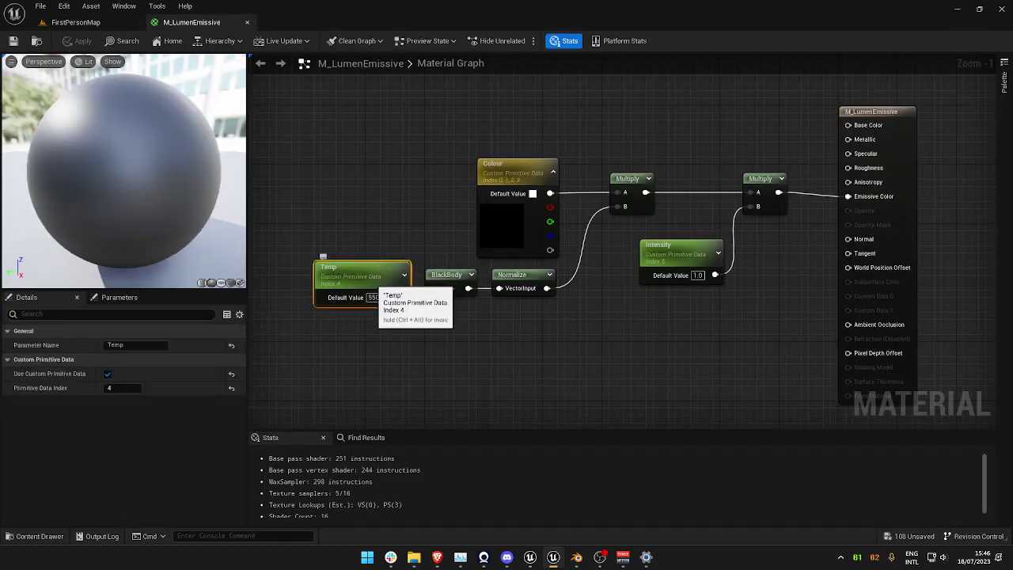
left_click(87, 23)
scroll(857, 378, "down", 15)
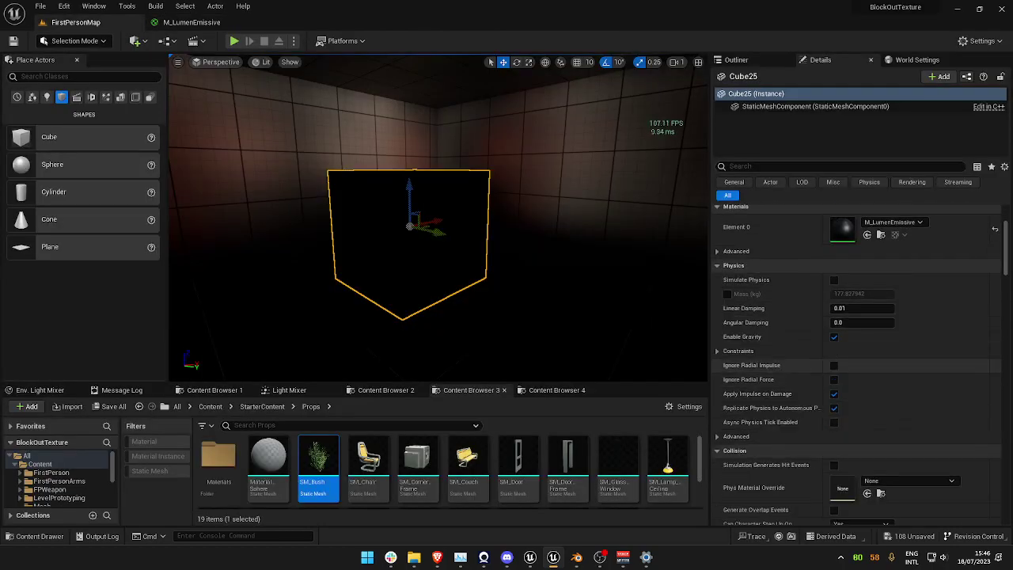
scroll(859, 364, "down", 10)
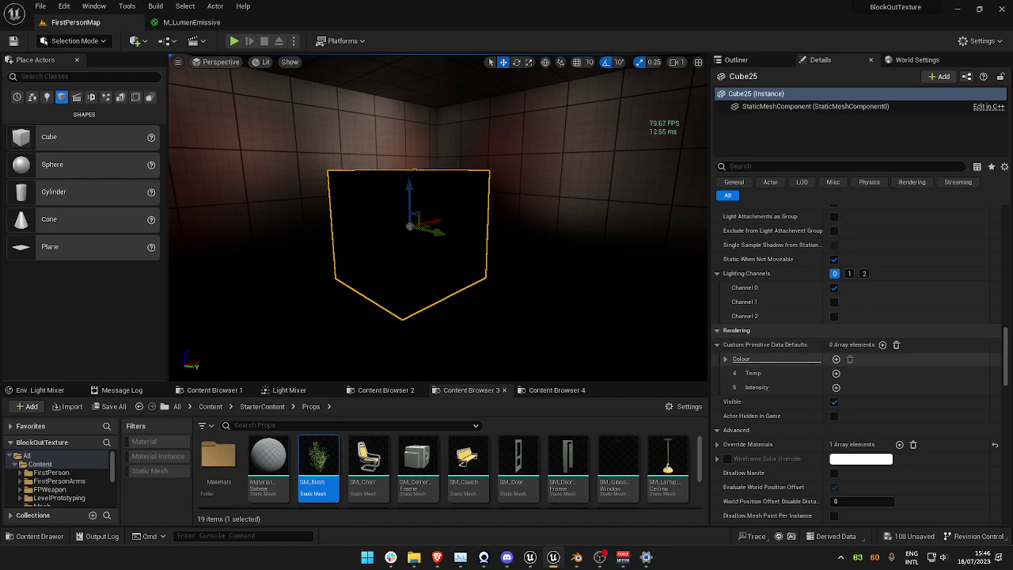
left_click(836, 358)
left_click(836, 373)
left_click(836, 388)
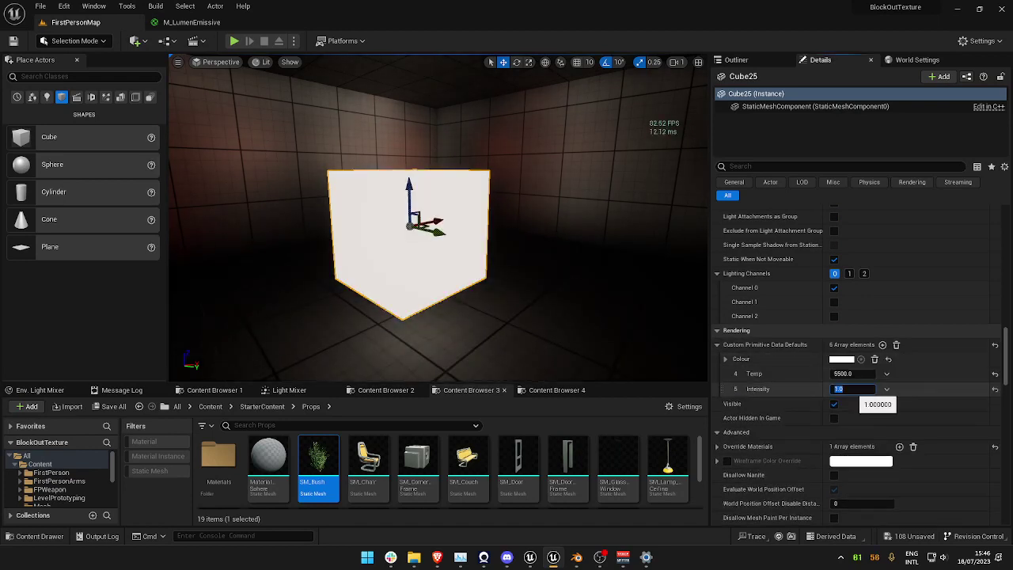
key("Return")
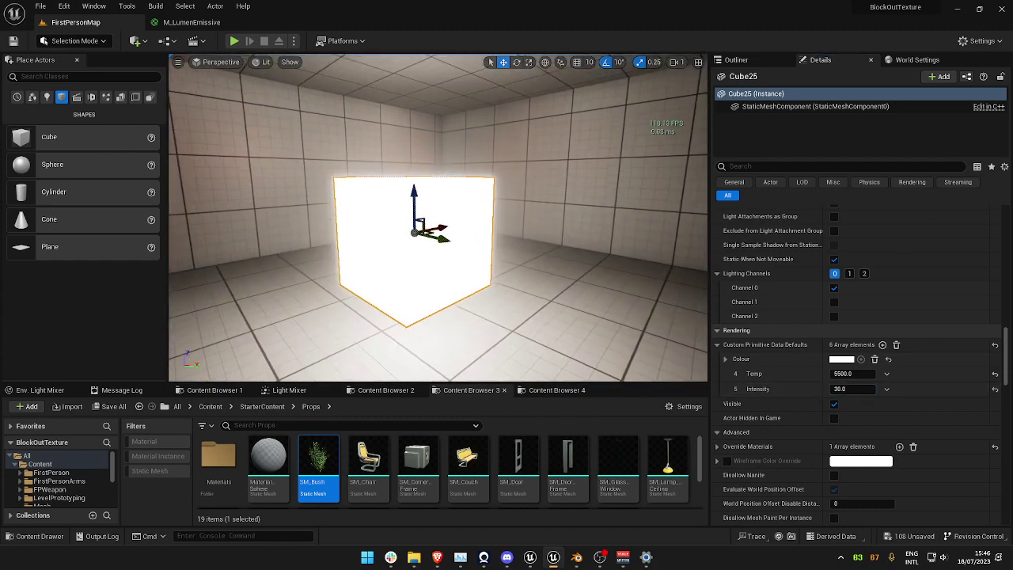
Step: Set the cube's custom primitive Intensity to 10 and view the light it throws on the room
left_click(851, 389)
type("10")
key("Return")
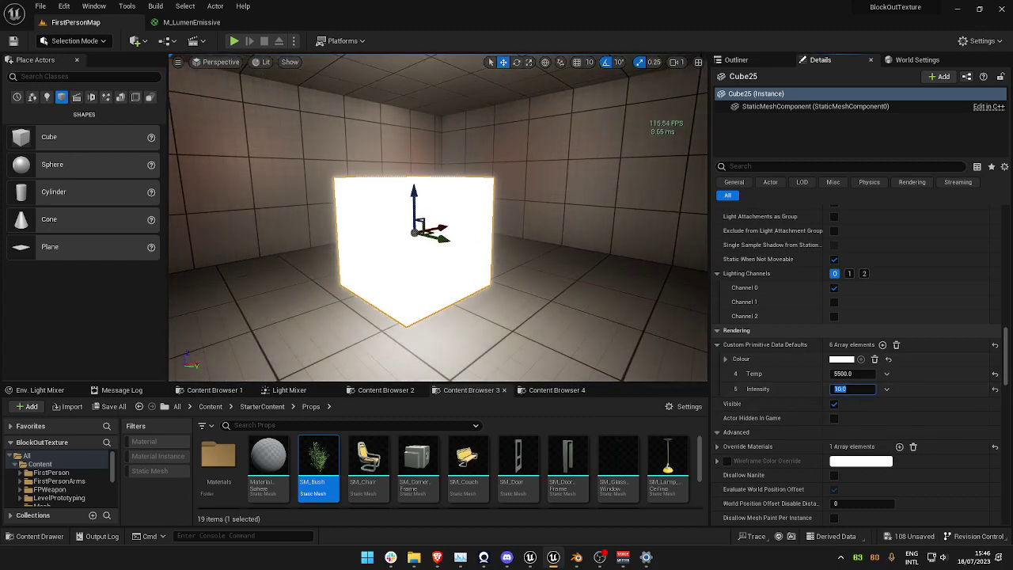
mouse_move(438, 218)
right_mouse_down()
mouse_move(430, 246)
mouse_move(433, 231)
right_mouse_up()
key("w")
key("g")
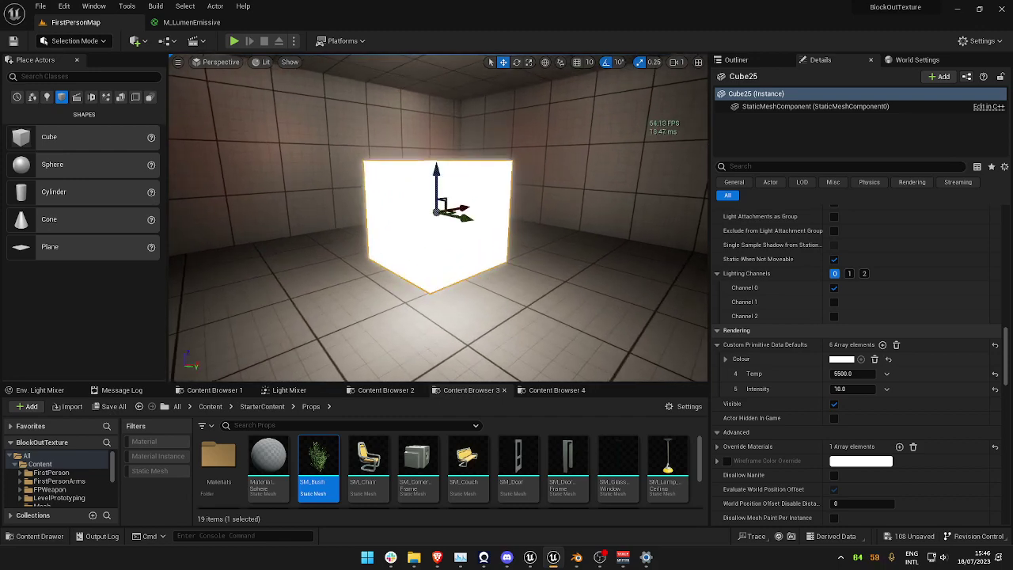
Step: Turn off Affect Dynamic Indirect Lighting for the cube and view the room around it
scroll(854, 363, "up", 6)
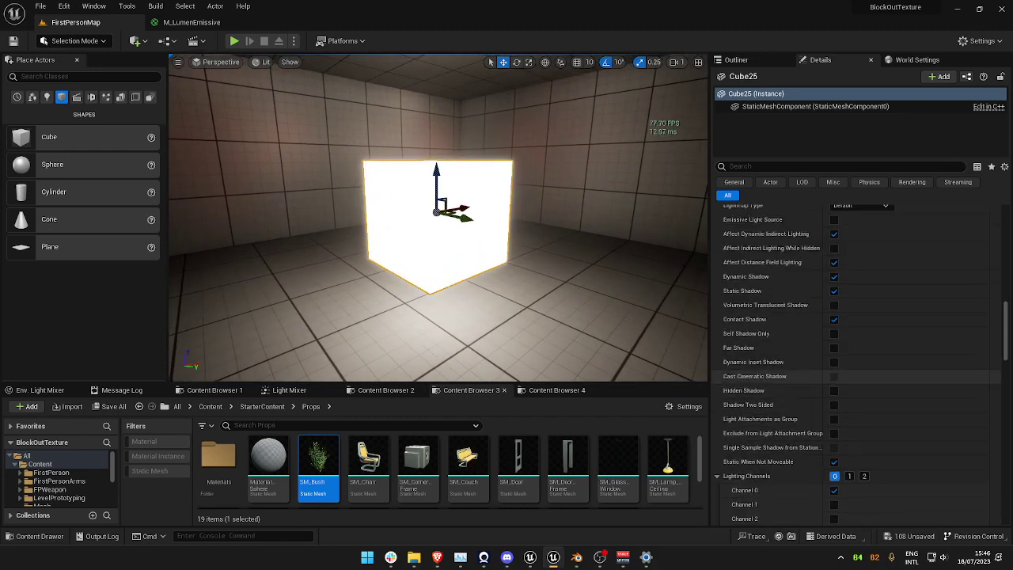
scroll(792, 348, "up", 1)
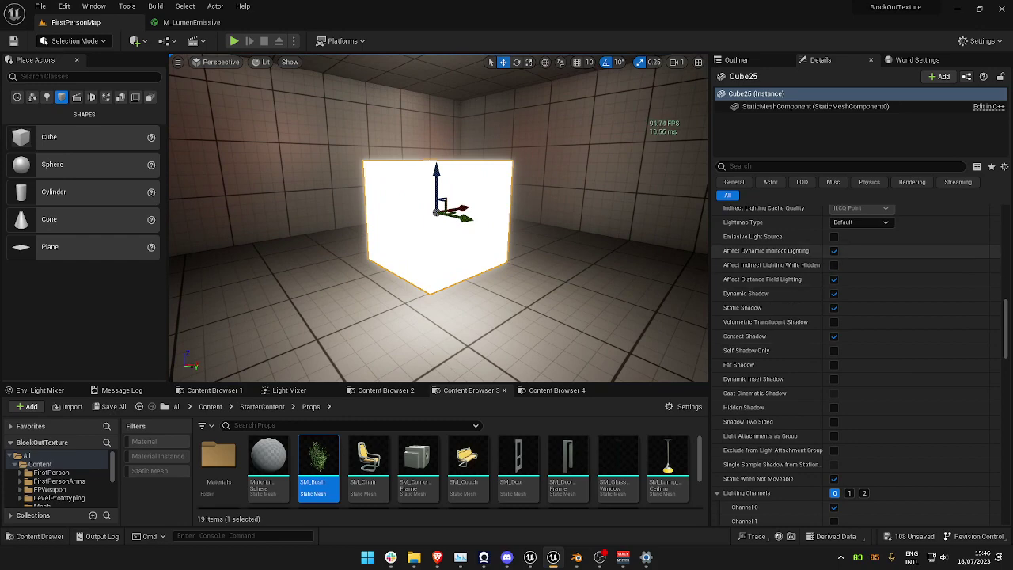
left_click(834, 251)
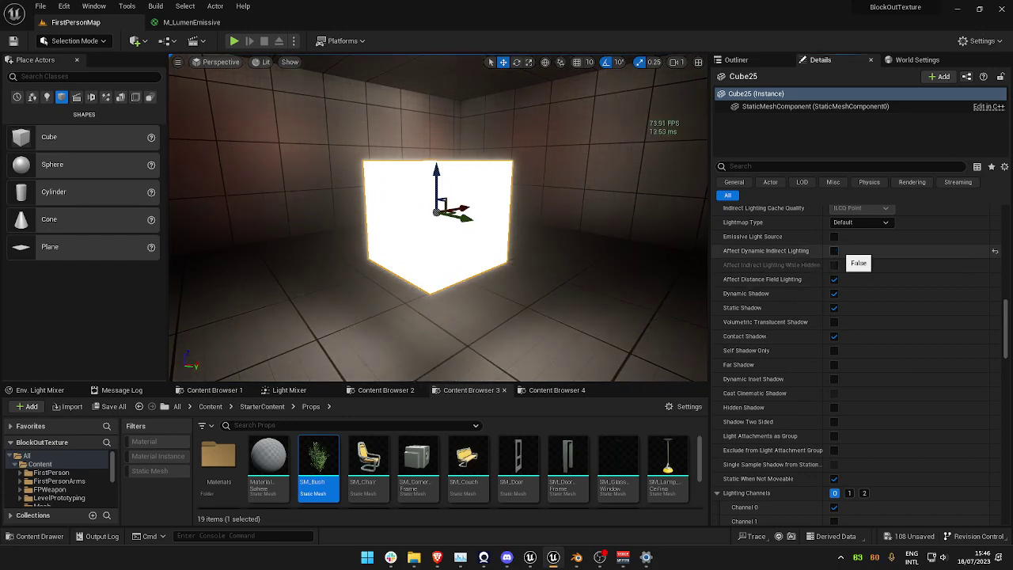
mouse_move(439, 238)
right_mouse_down()
mouse_move(420, 251)
mouse_move(432, 252)
right_mouse_up()
key("s")
key("g")
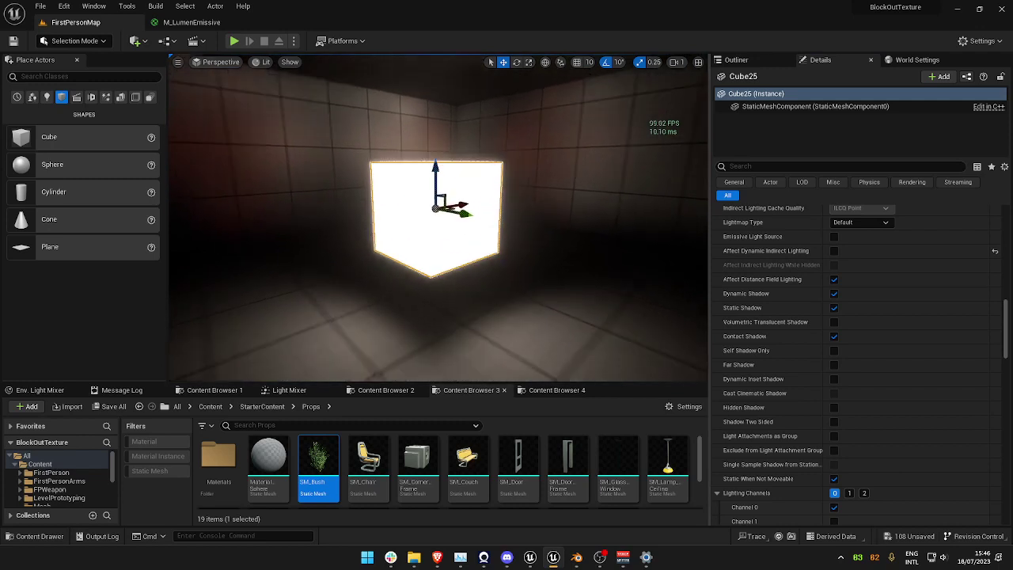
Step: Toggle the cube's Affect Dynamic Indirect Lighting on and off to compare the room lighting, leaving it on
left_click(834, 251)
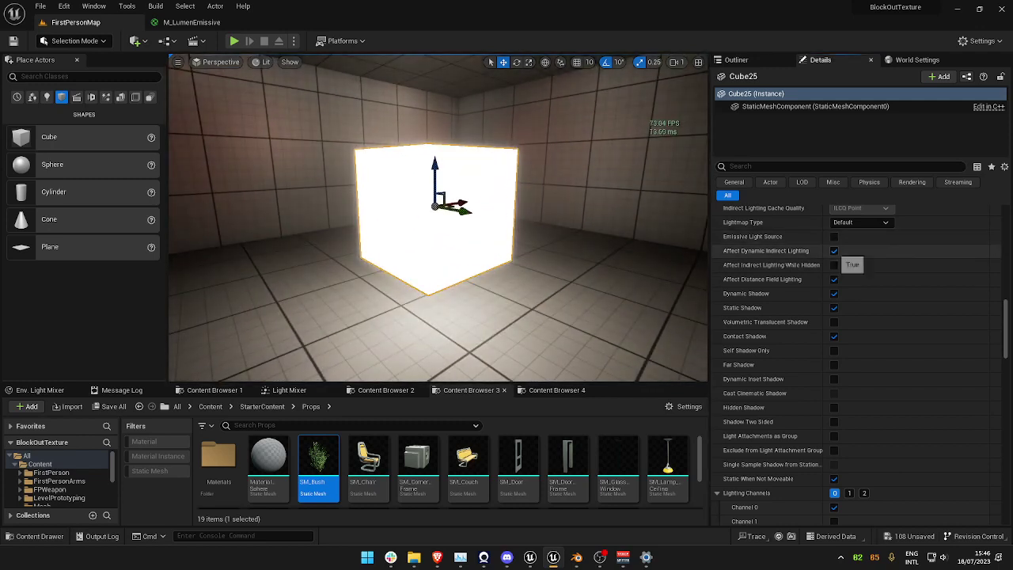
left_click(834, 251)
left_click(833, 251)
left_click(834, 251)
left_click(834, 251)
left_click(834, 251)
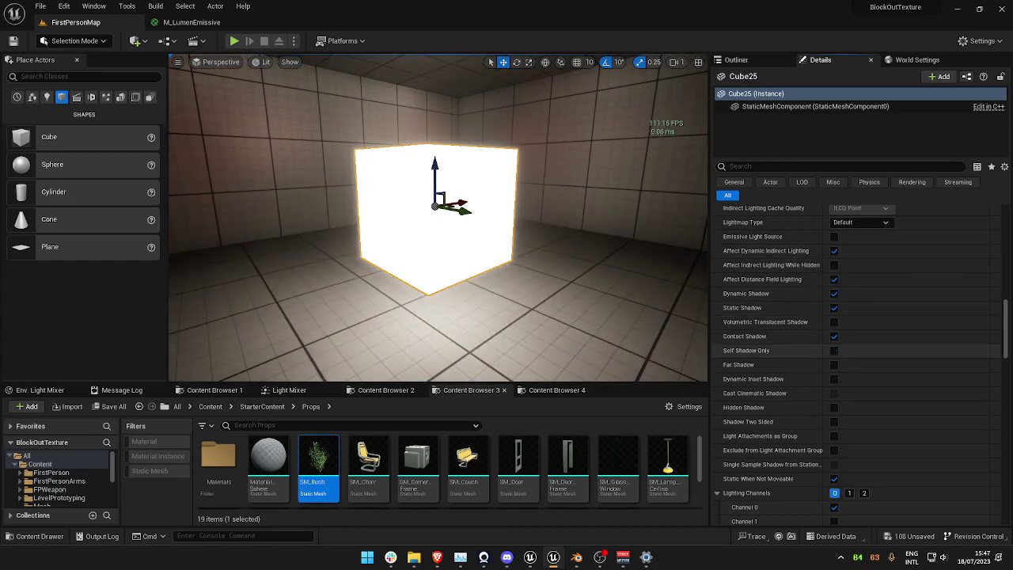
Step: Turn off Cast Shadow for the emissive cube
scroll(833, 346, "up", 4)
scroll(834, 346, "up", 2)
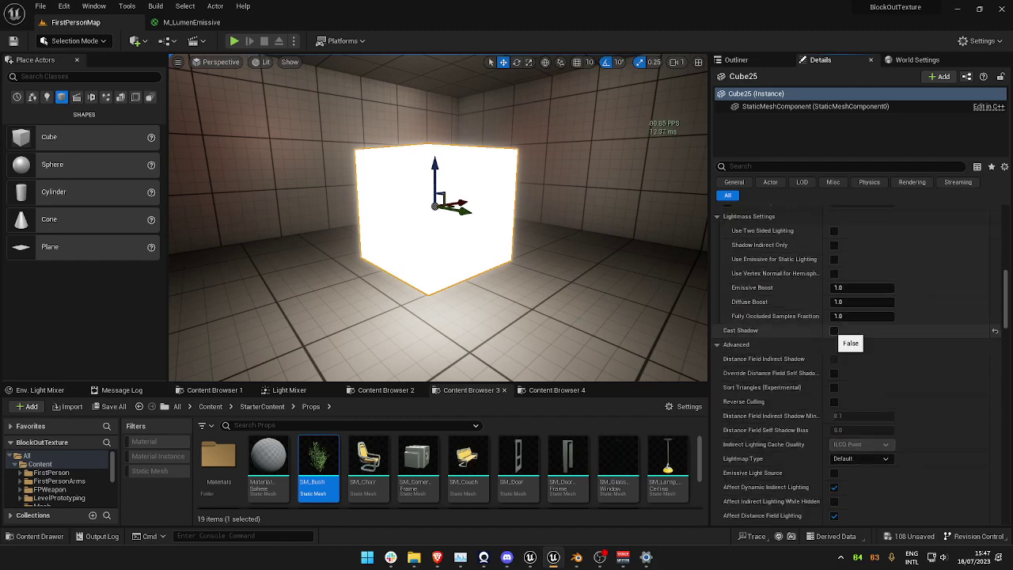
scroll(834, 348, "up", 6)
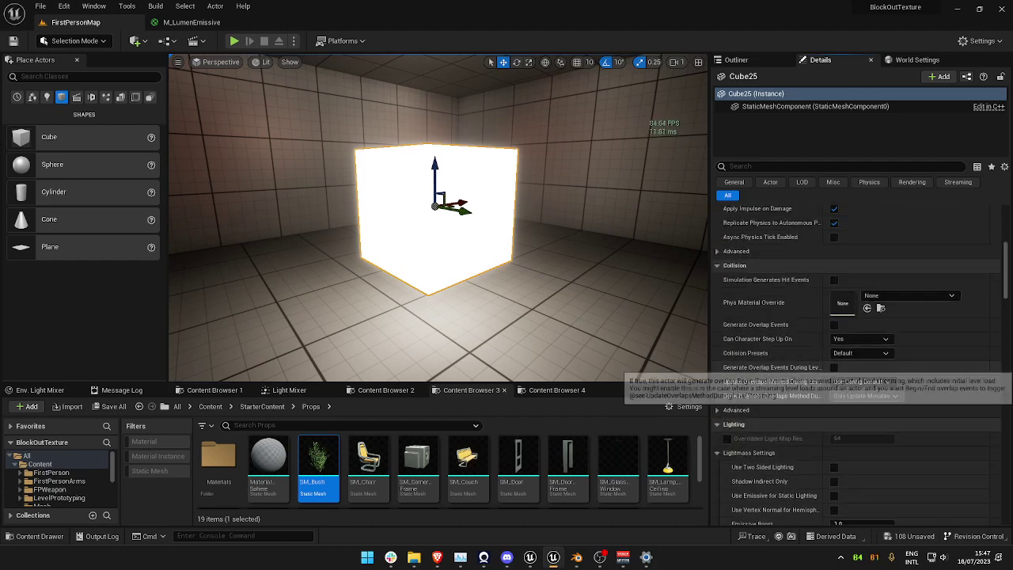
Step: Enable Actor Hidden In Game and Affect Indirect Lighting While Hidden for the emissive cube
scroll(833, 356, "down", 10)
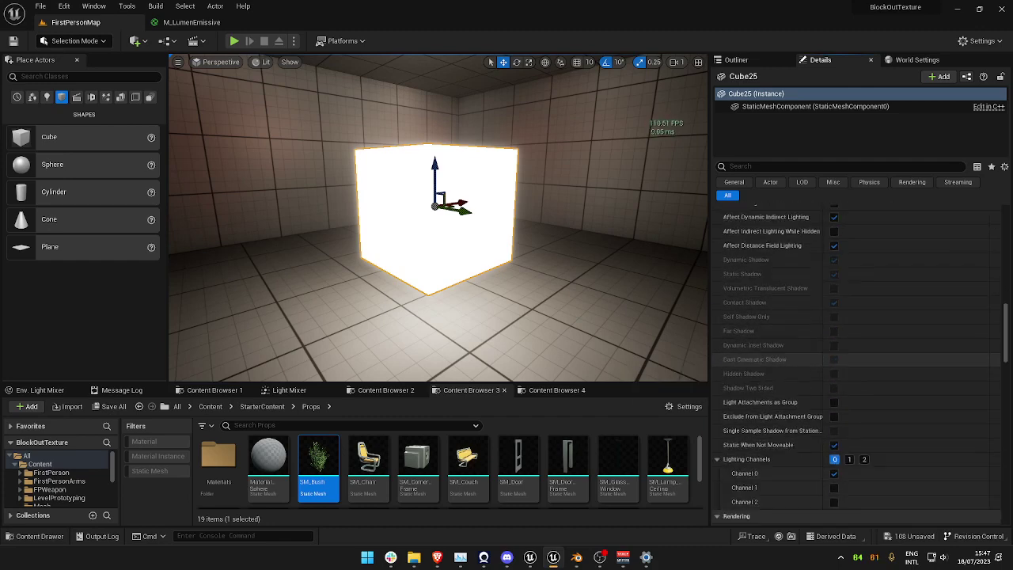
scroll(856, 364, "down", 4)
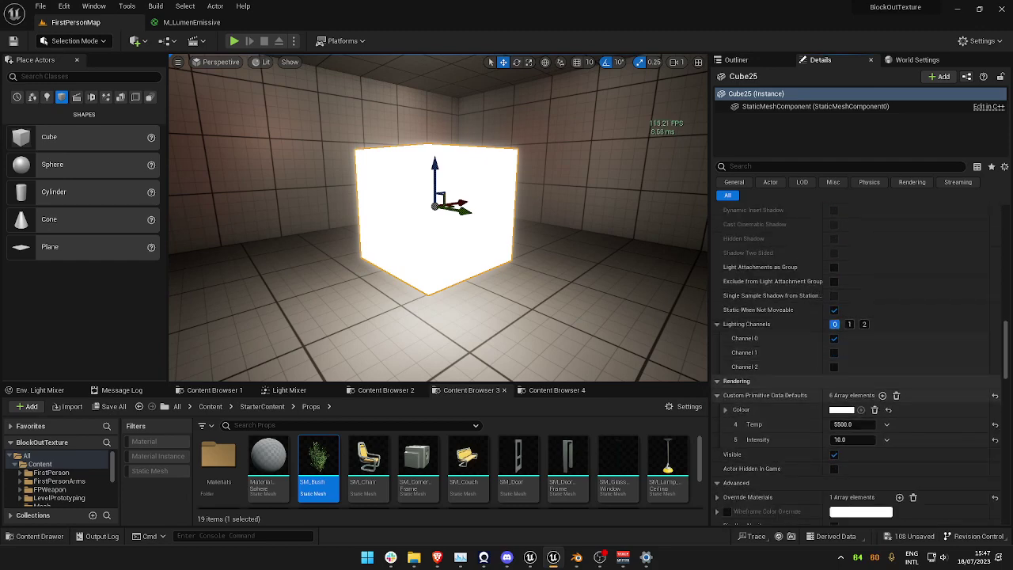
scroll(856, 395, "up", 2)
scroll(856, 427, "down", 2)
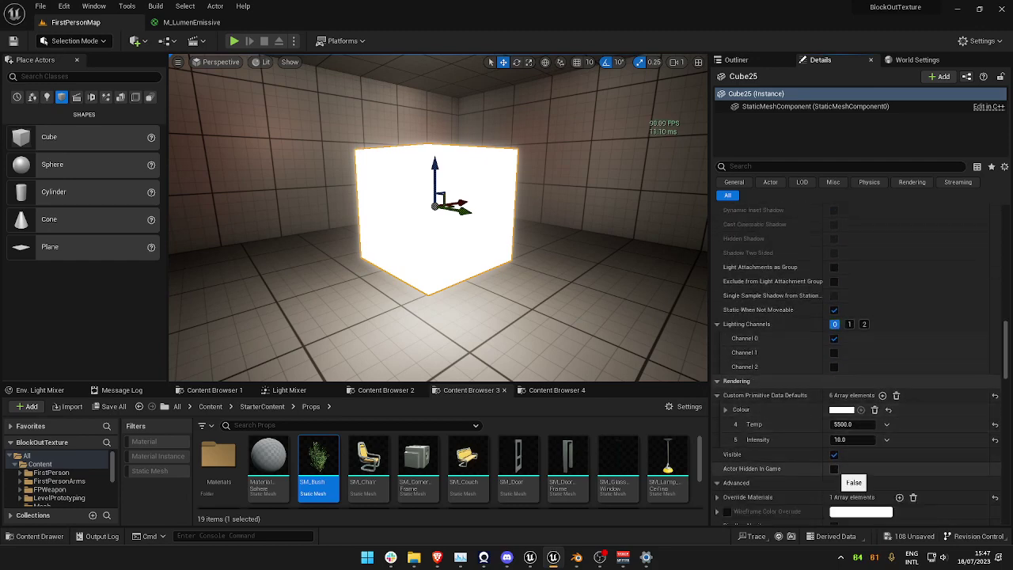
left_click(834, 468)
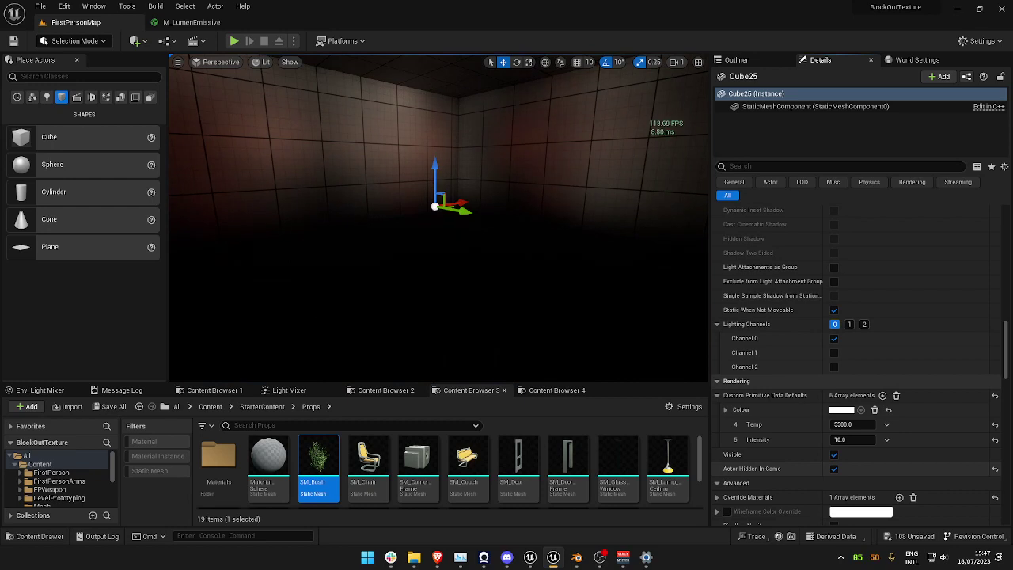
scroll(855, 364, "up", 5)
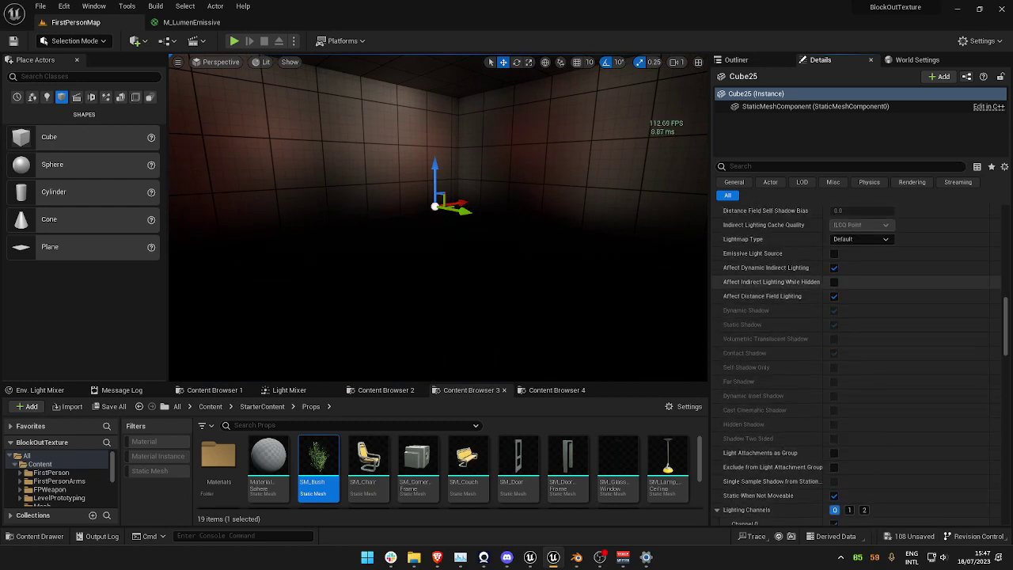
left_click(834, 282)
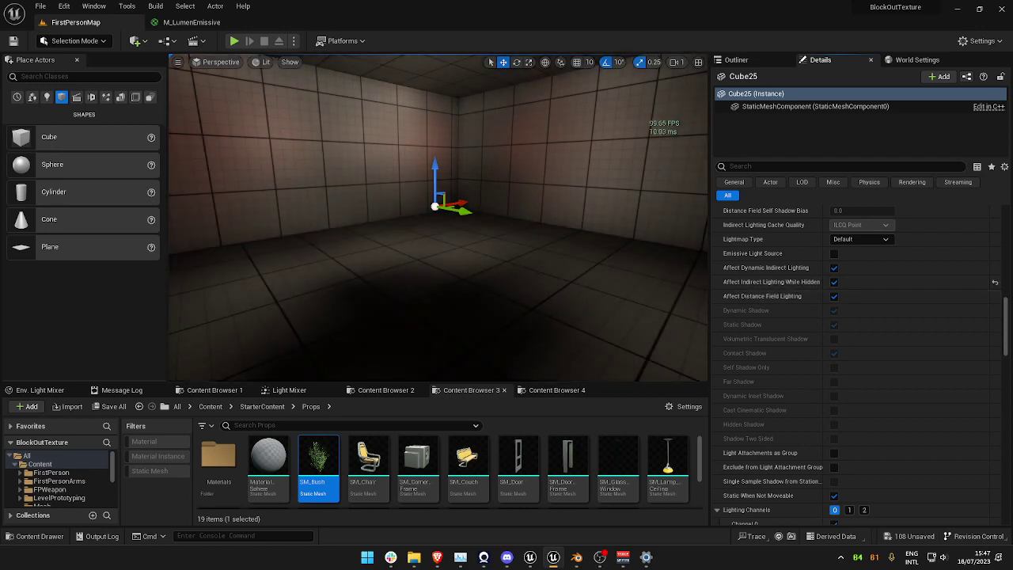
Step: Examine the room's lighting from several angles, switching game view on and off to compare the hidden and shown cube
key("s")
right_click_drag(443, 237, 435, 223)
key("g")
key("g")
key("g")
left_click_drag(443, 183, 443, 155)
key("g")
right_click_drag(443, 155, 431, 174)
key("w")
key("s")
right_click_drag(431, 221, 440, 196)
key("w")
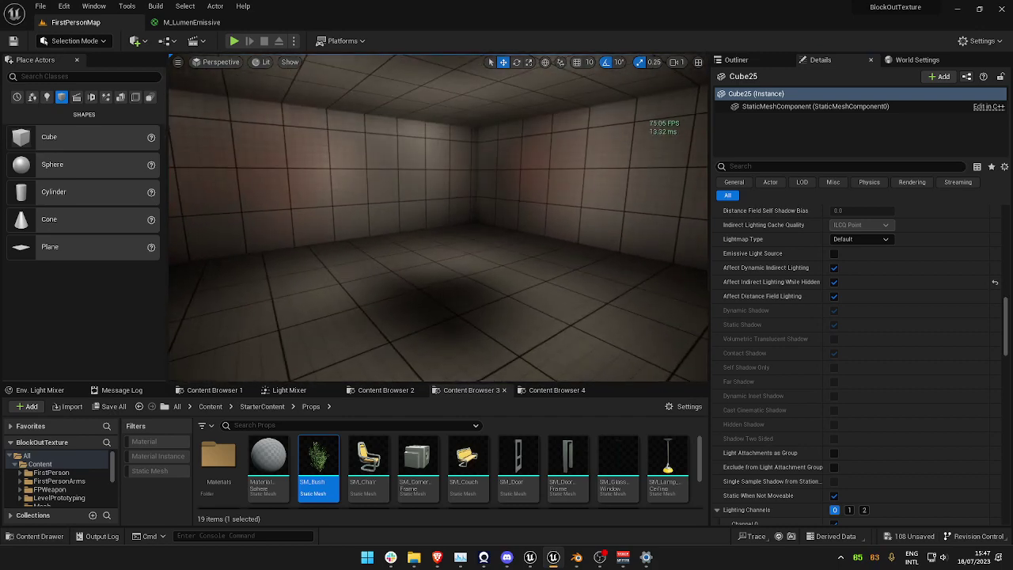
key("g")
scroll(834, 335, "up", 4)
scroll(855, 335, "up", 4)
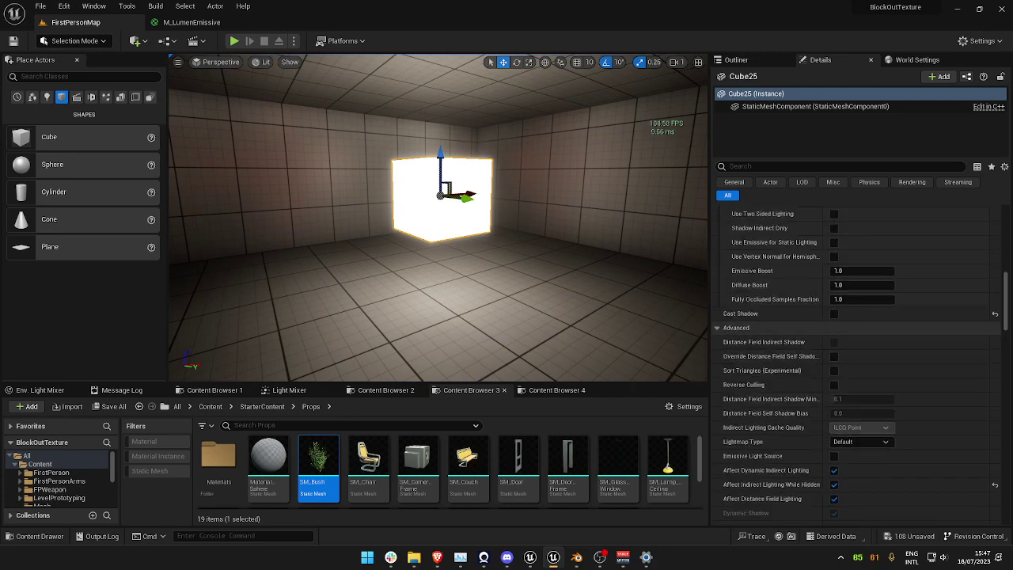
Step: Delete the emissive cube, place a sphere shape in the room and raise it well above the floor
key("h")
right_click_drag(440, 217, 479, 221)
key("ctrl+h")
key("w")
key("Delete")
left_click_drag(52, 164, 449, 282)
left_click_drag(454, 249, 460, 124)
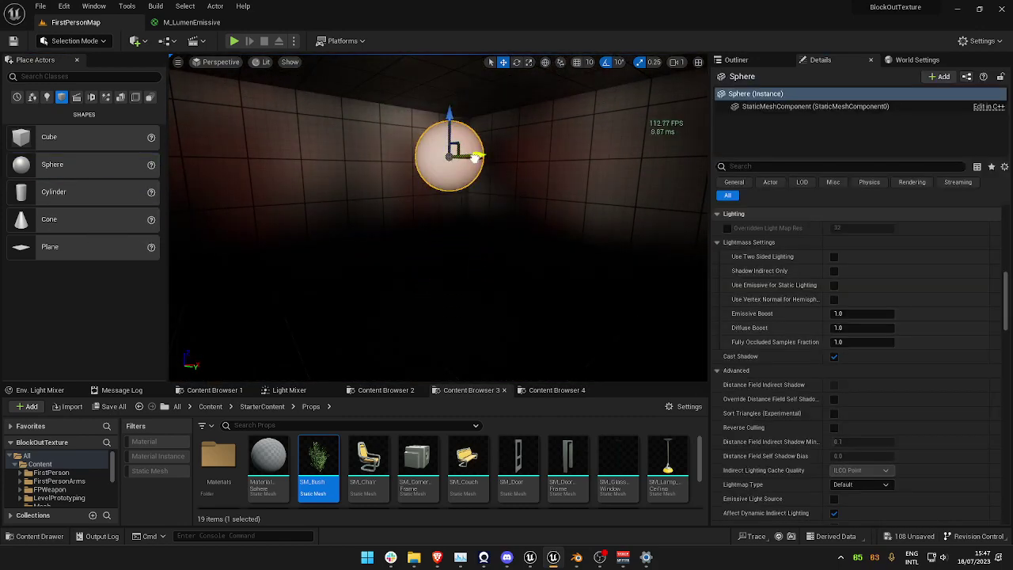
mouse_move(474, 157)
left_mouse_down()
mouse_move(489, 155)
mouse_move(472, 154)
left_mouse_up()
Step: Assign the M_LumenEmissive material to the sphere's Element 0 slot
scroll(807, 415, "up", 20)
scroll(870, 332, "up", 5)
left_click(893, 306)
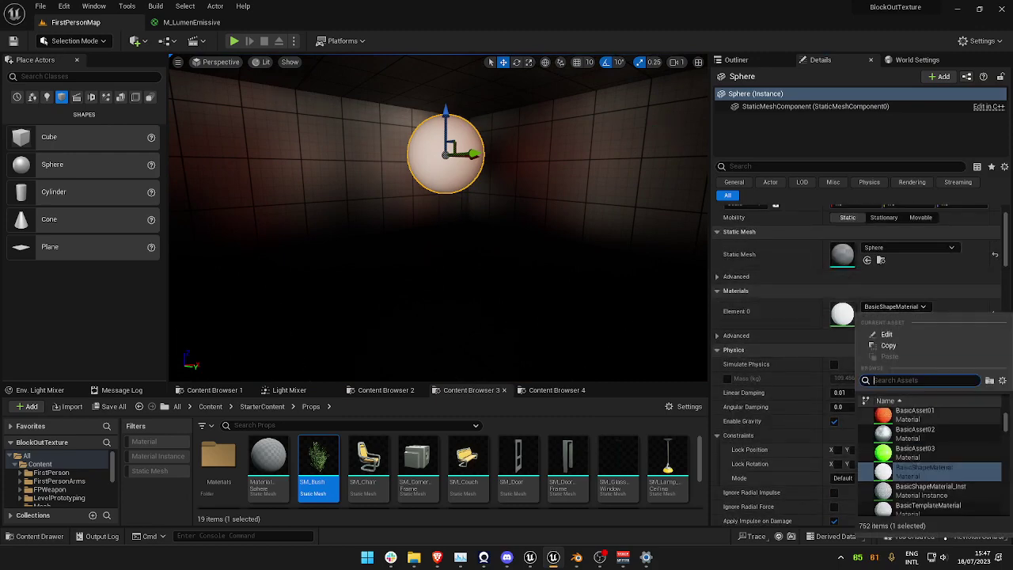
left_click(921, 416)
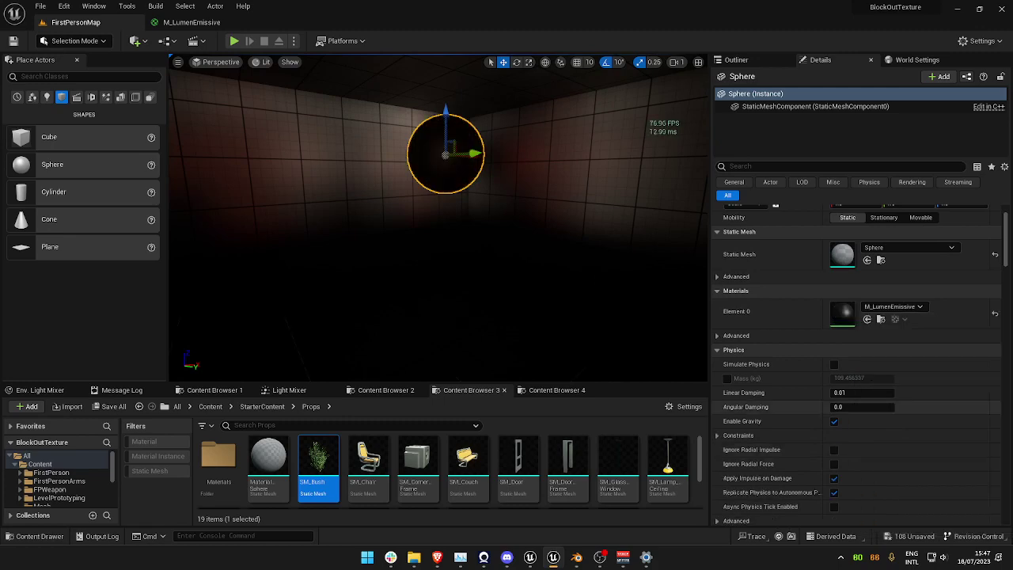
Step: Add the sphere's custom primitive data defaults through Intensity and set Intensity to 10
left_click_drag(1006, 249, 1006, 313)
scroll(854, 364, "down", 5)
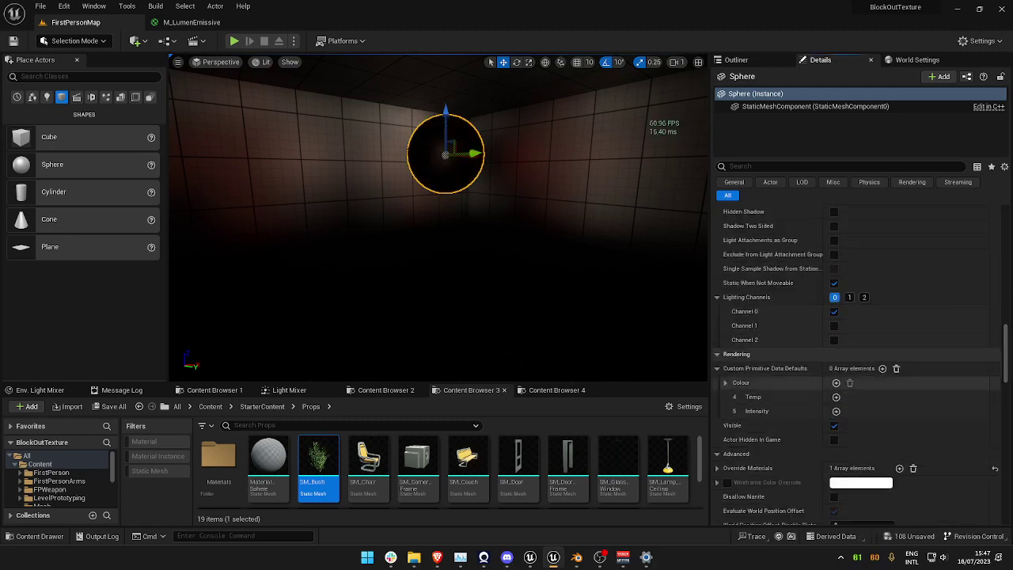
left_click(835, 411)
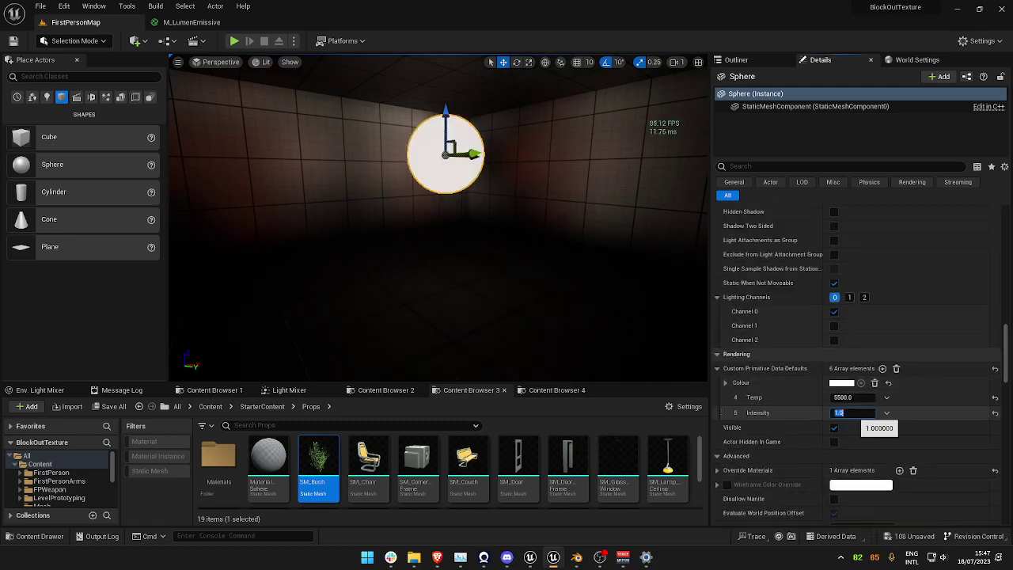
type("10")
key("Return")
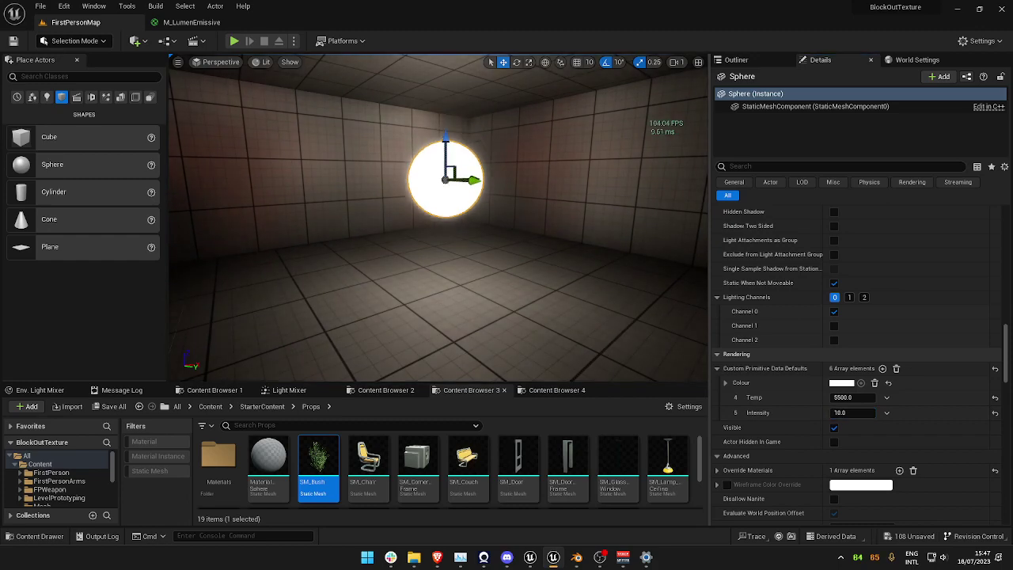
Step: Enable Affect Indirect Lighting While Hidden for the emissive sphere
scroll(791, 357, "up", 5)
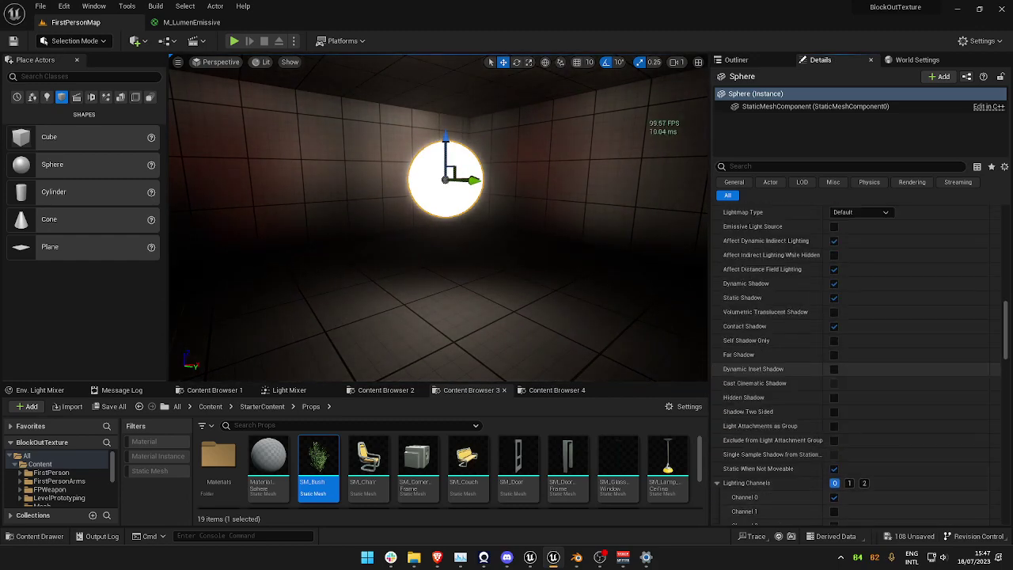
scroll(791, 357, "up", 1)
left_click(834, 288)
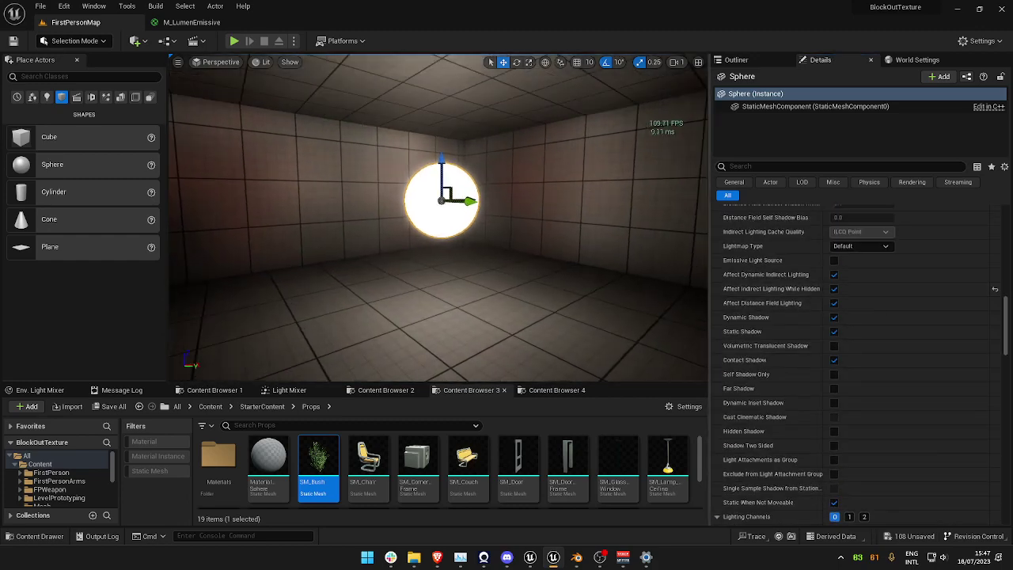
Step: Examine the sphere's lighting in the room, switching game view on and off to compare
right_click_drag(439, 230, 46, 244)
key("g")
key("g")
key("g")
key("w")
Step: Select an emissive plane in the outdoor area and scale it up to span above the whole yard as a large overhead light
right_click_drag(277, 225, 325, 238)
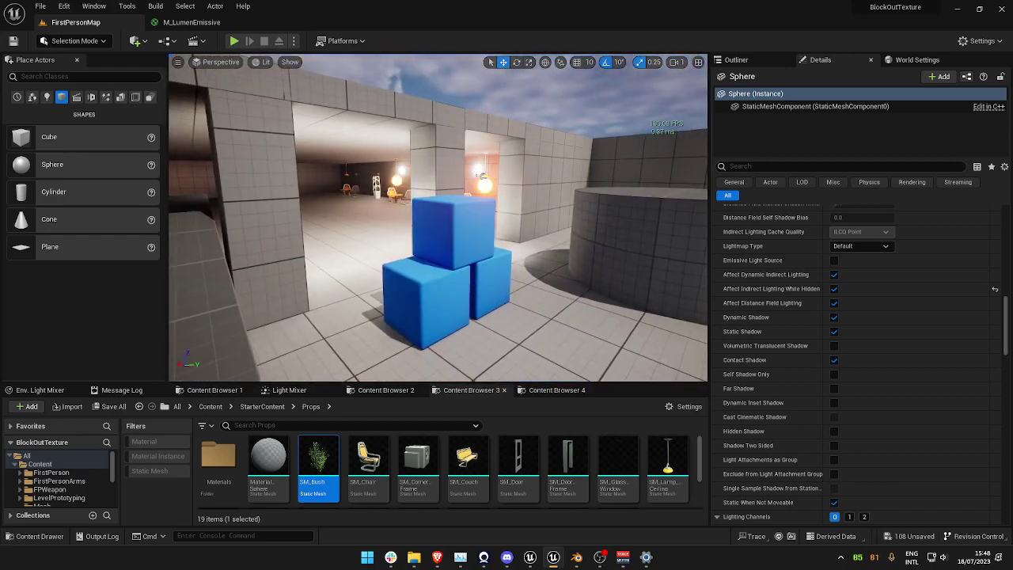
right_click_drag(400, 225, 307, 210)
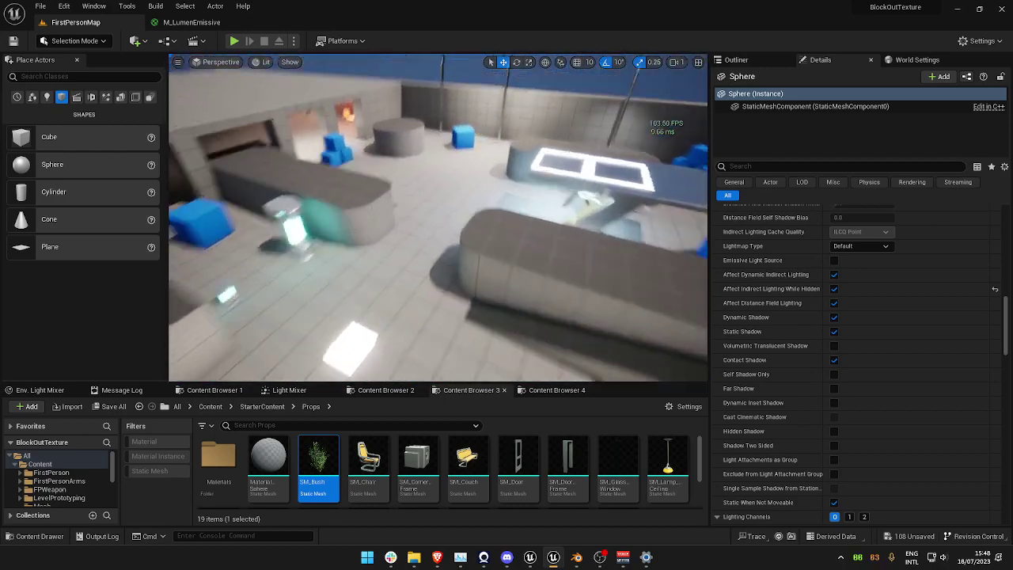
right_click_drag(307, 209, 310, 177)
left_click(479, 119)
right_click_drag(479, 119, 431, 374)
key("r")
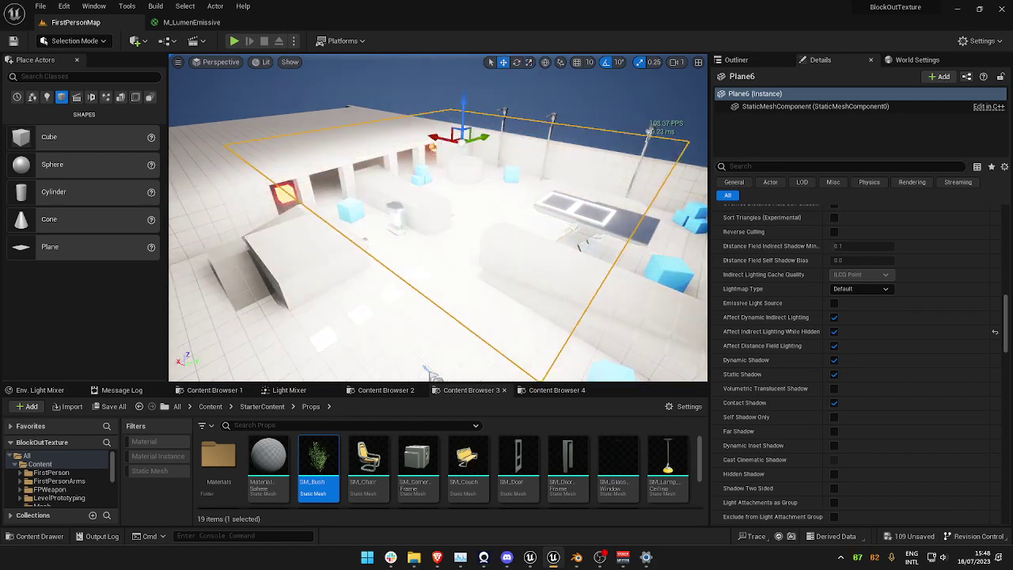
right_click_drag(438, 218, 432, 154)
right_click_drag(583, 299, 455, 61)
right_click_drag(437, 218, 420, 161)
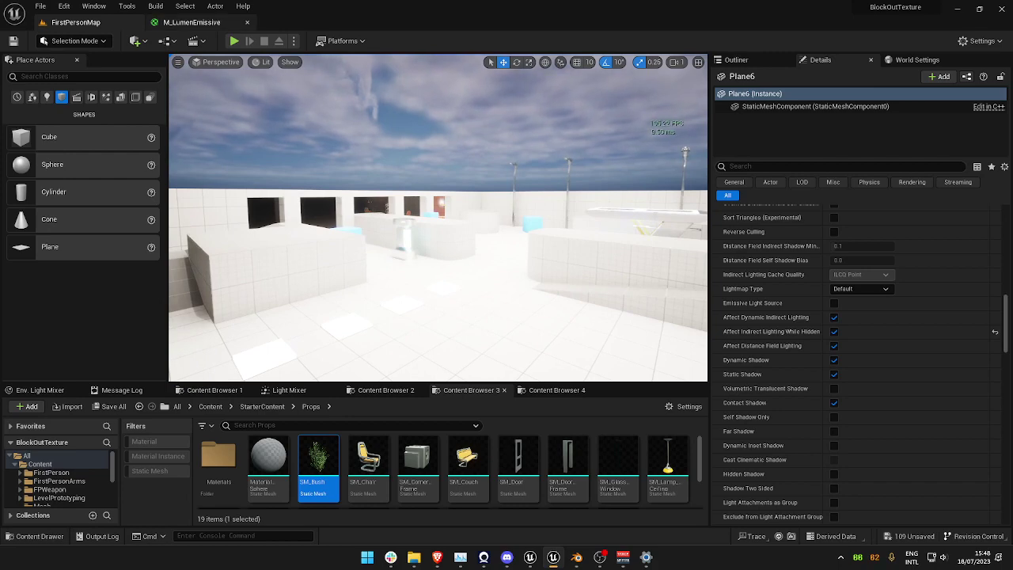
Step: Open the M_LumenEmissive material graph and review how its Colour, Temp and Intensity parameters feed Emissive Color
left_click(214, 22)
right_click_drag(443, 318, 432, 313)
left_click(474, 336)
right_click_drag(497, 346, 522, 348)
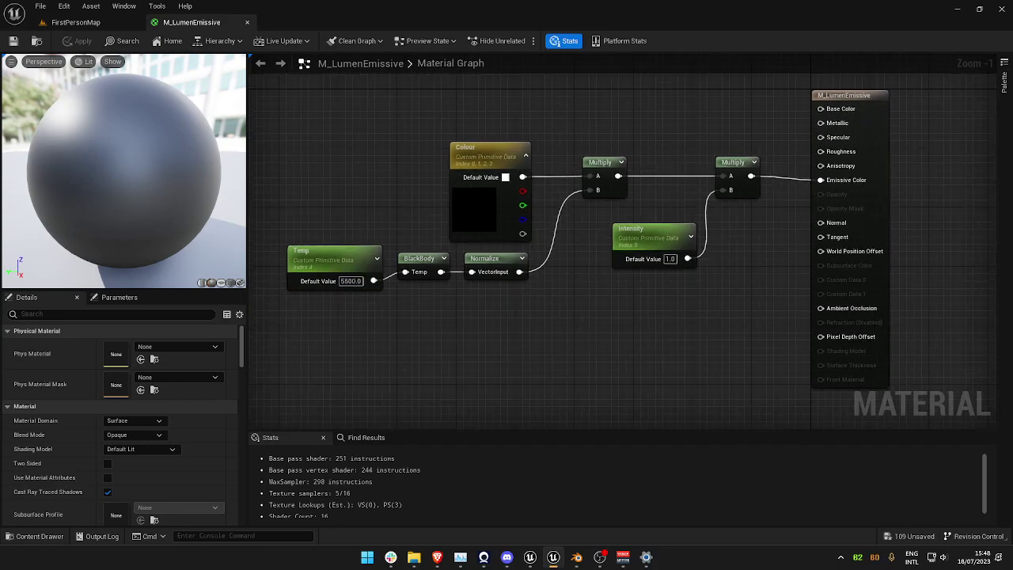